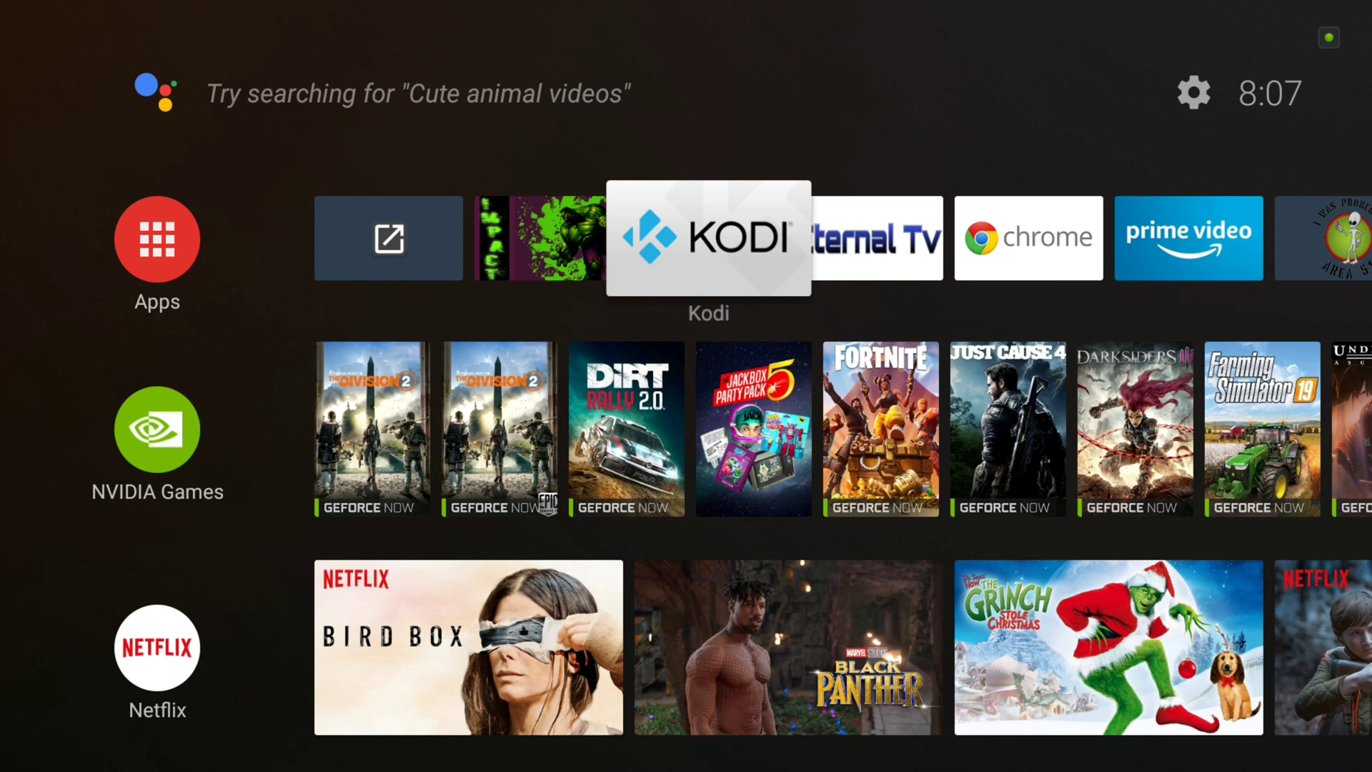
Move right along the favourites row past YouTube, Netflix and VUDU to the Play Store tile.
{"action": "key", "text": "Right"}
{"action": "key", "text": "Right"}
{"action": "key", "text": "Right"}
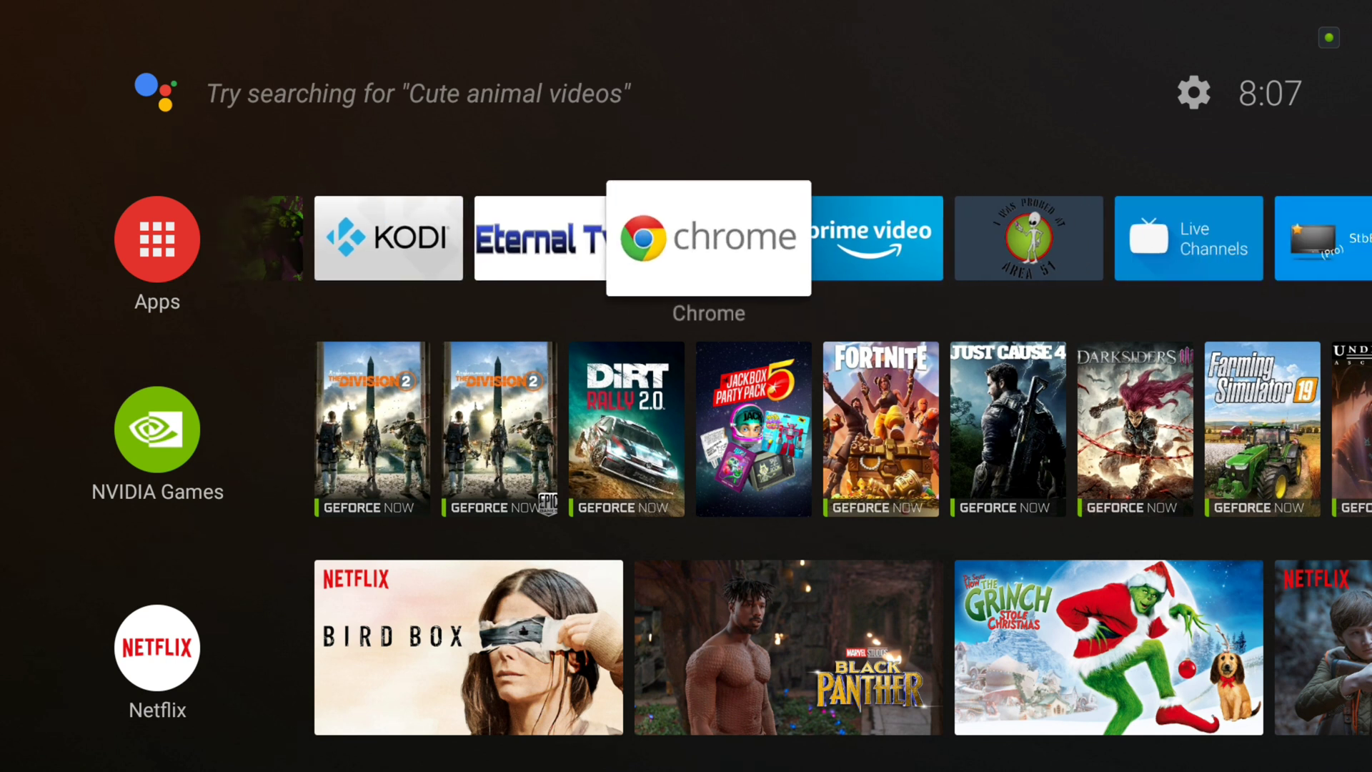
{"action": "key", "text": "Right"}
{"action": "key", "text": "Right"}
{"action": "key", "text": "Right"}
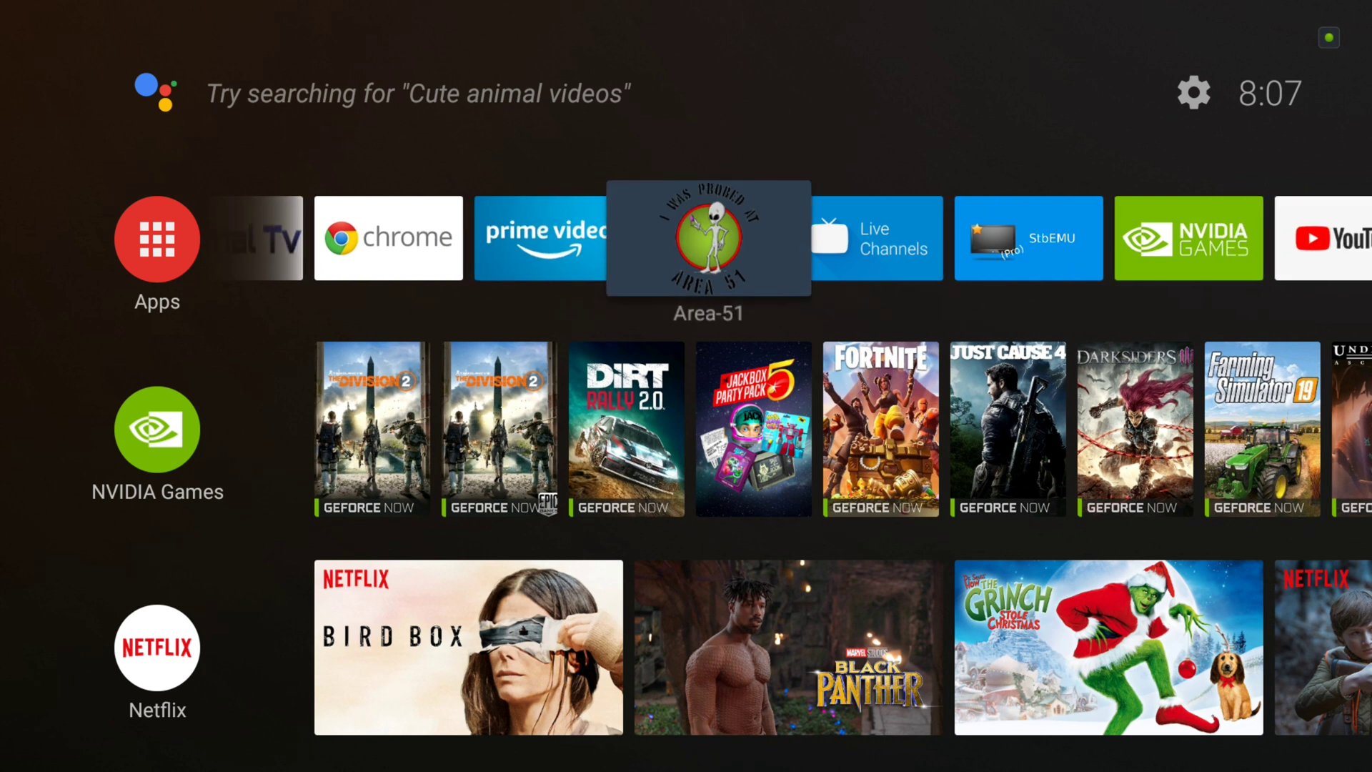
{"action": "key", "text": "Right"}
{"action": "key", "text": "Right"}
{"action": "key", "text": "Right"}
{"action": "key", "text": "Right"}
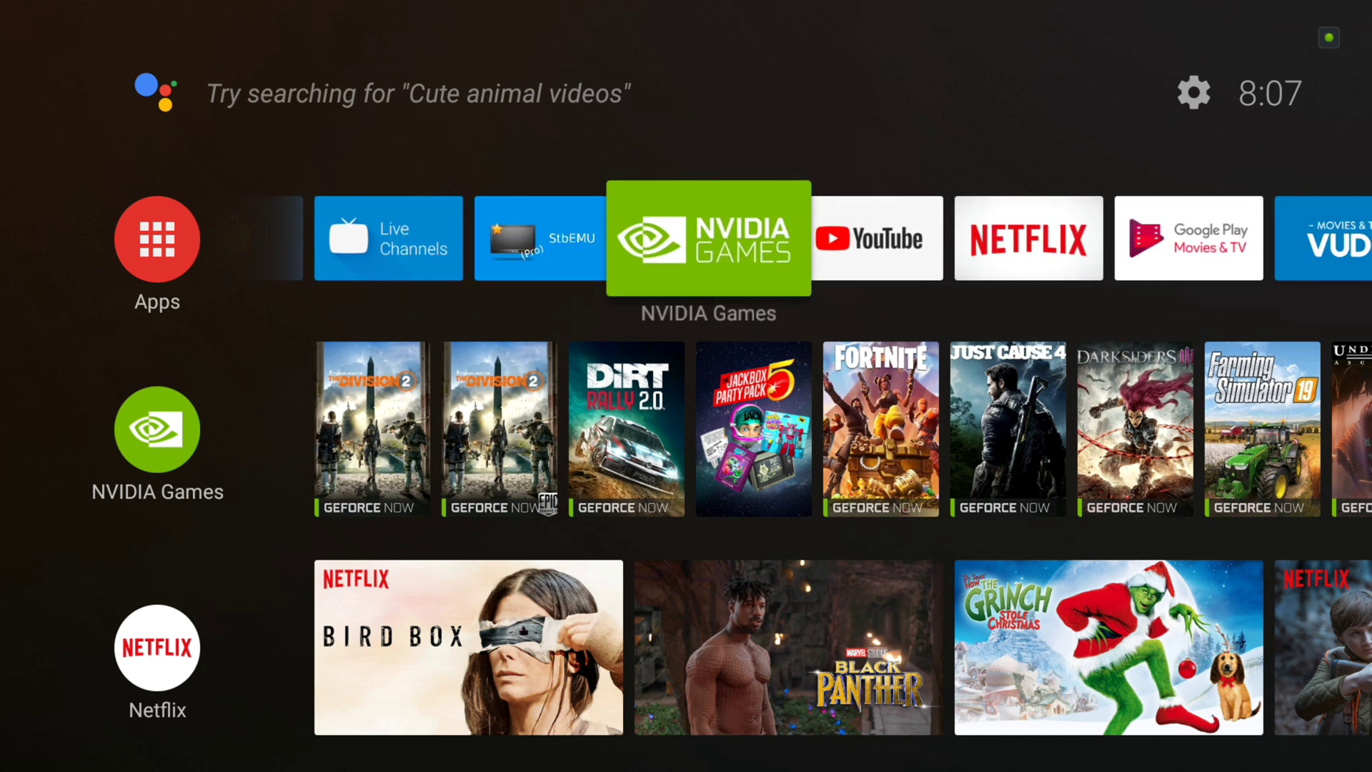
{"action": "key", "text": "Right"}
{"action": "key", "text": "Right"}
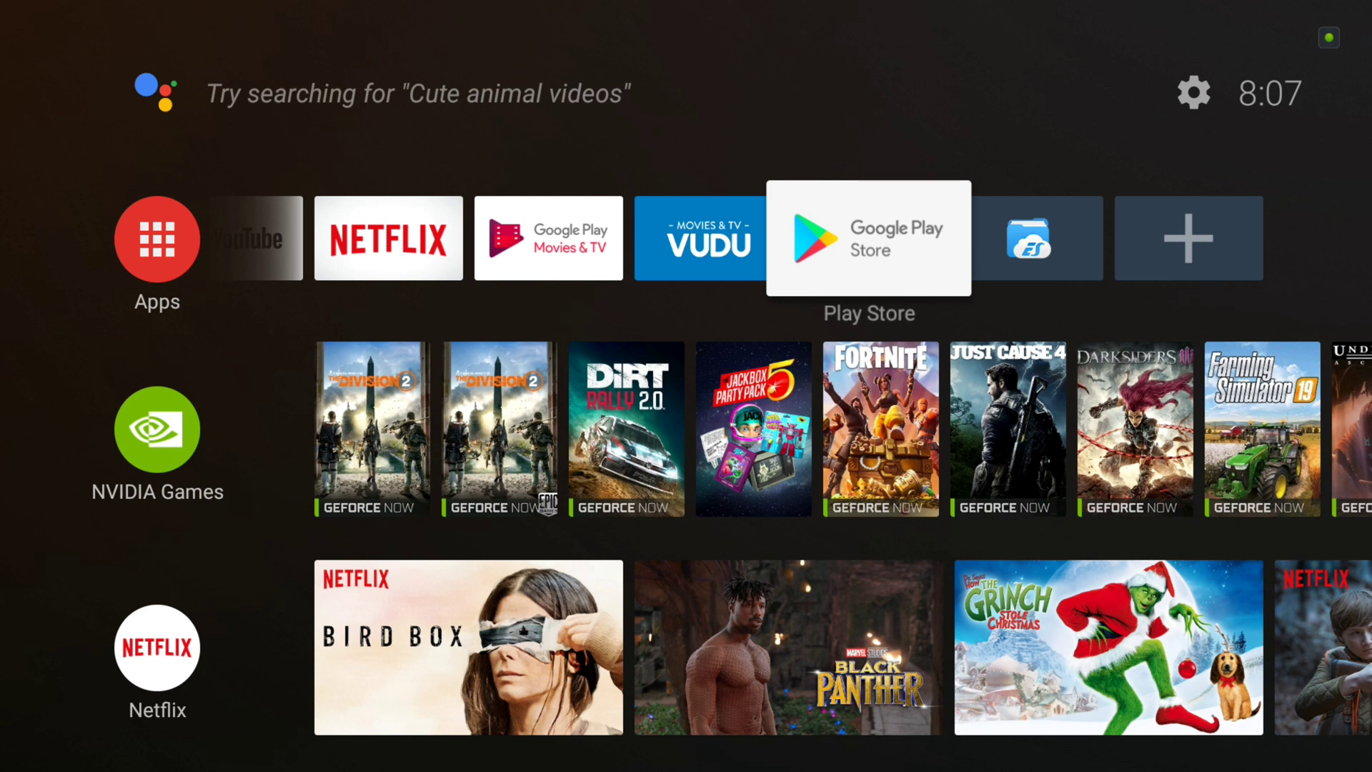
Launch the Play Store and enter 'downloader by' in the search bar.
{"action": "key", "text": "Return"}
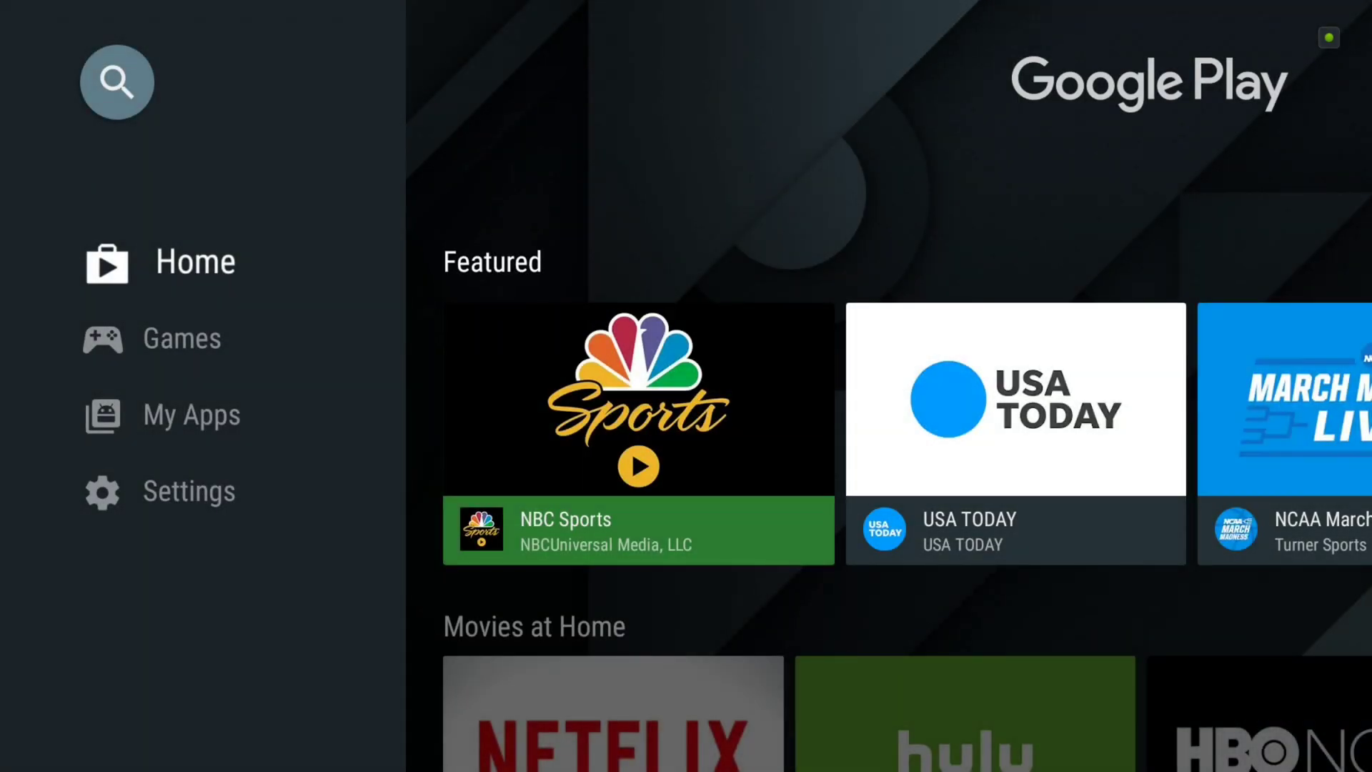
{"action": "left_click", "coordinate": [114, 83]}
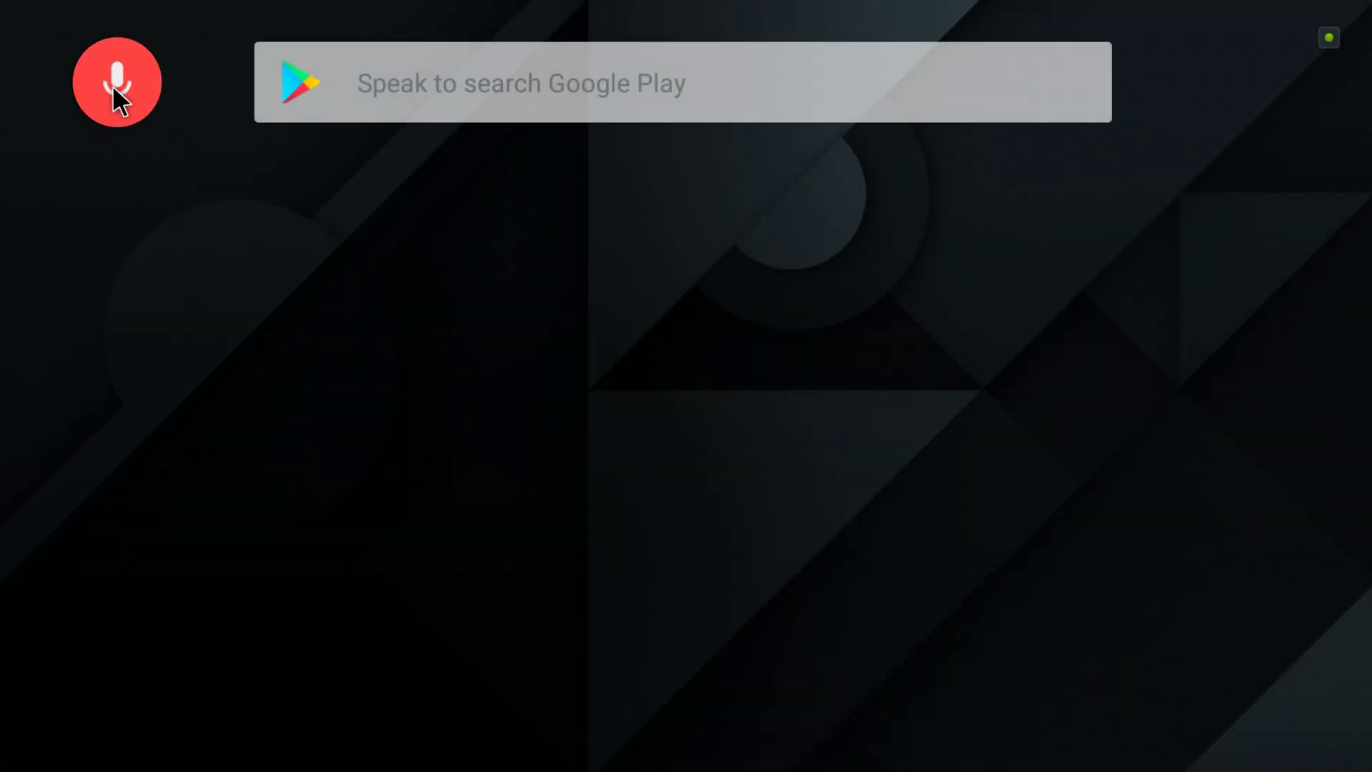
{"action": "left_click", "coordinate": [434, 66]}
{"action": "type", "text": "d"}
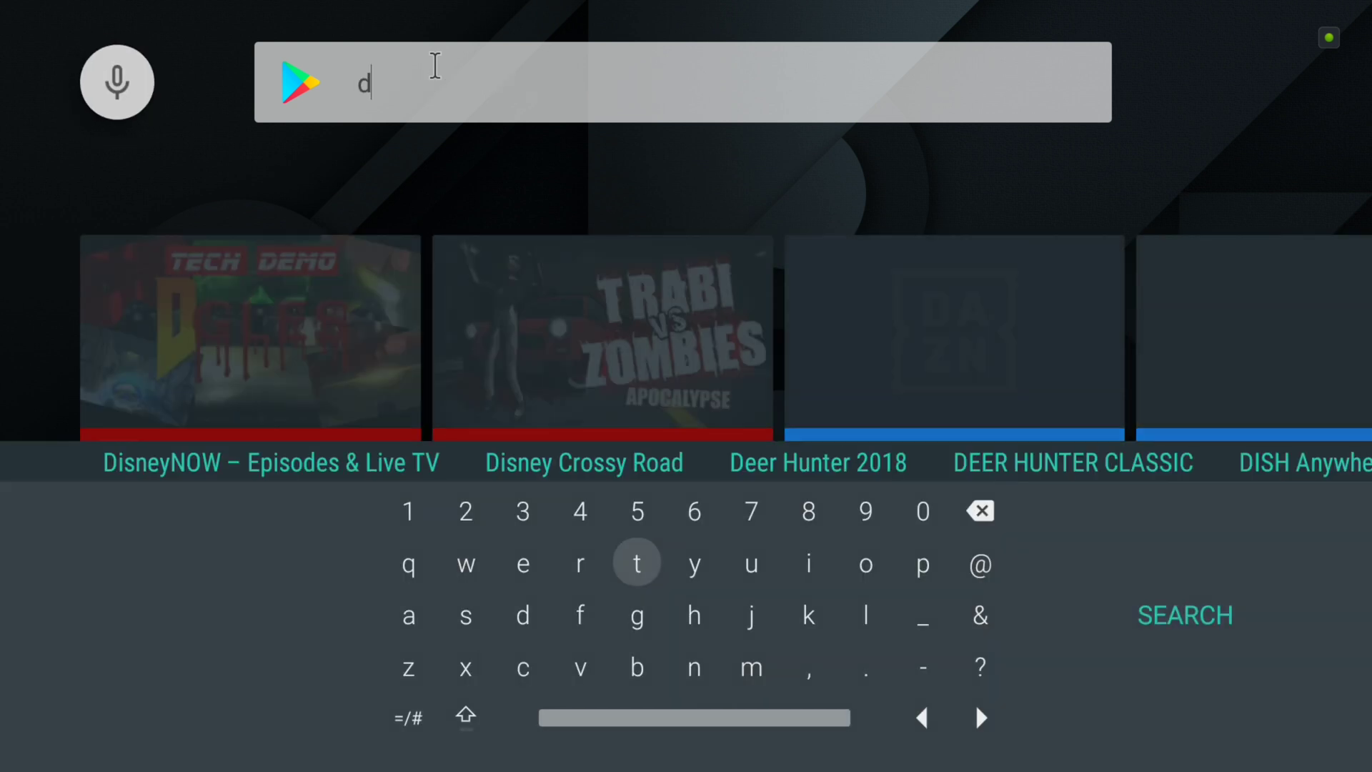
{"action": "type", "text": "ownloader"}
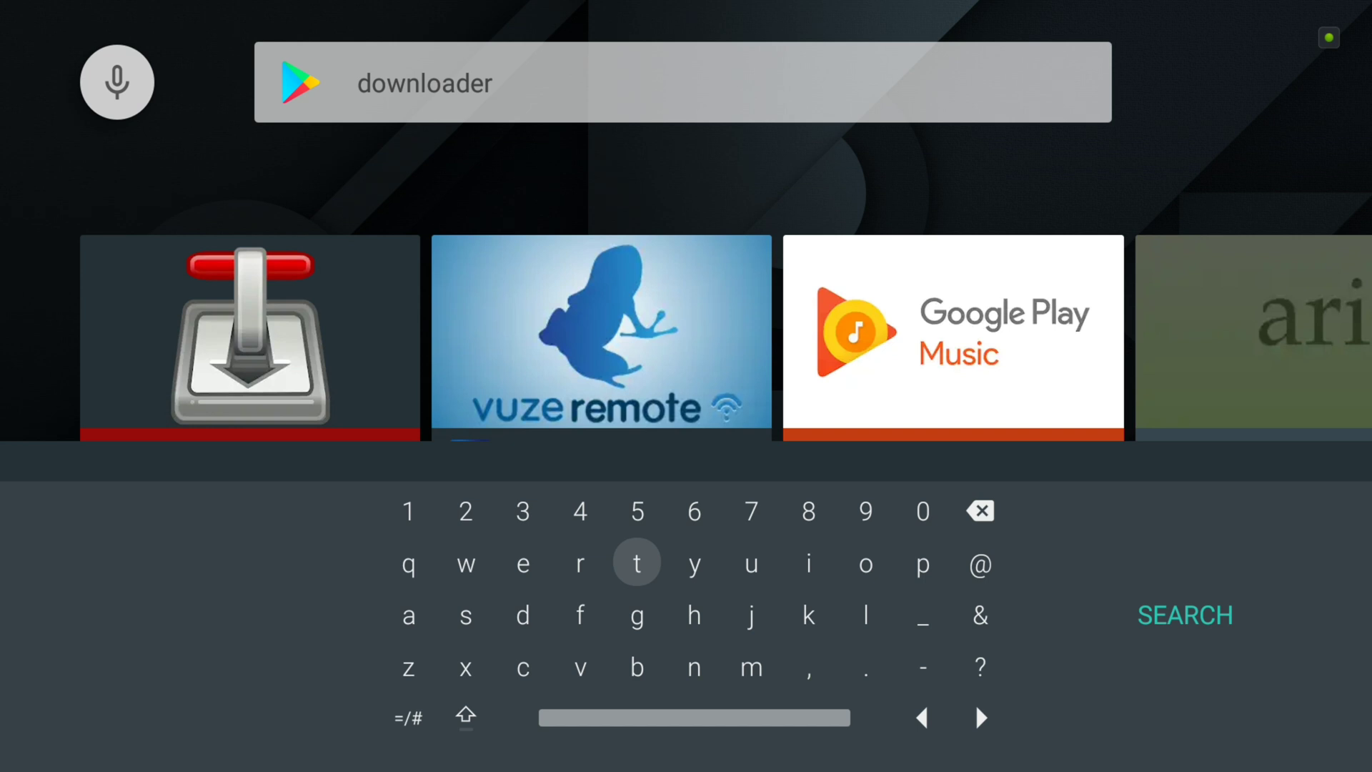
{"action": "type", "text": " by"}
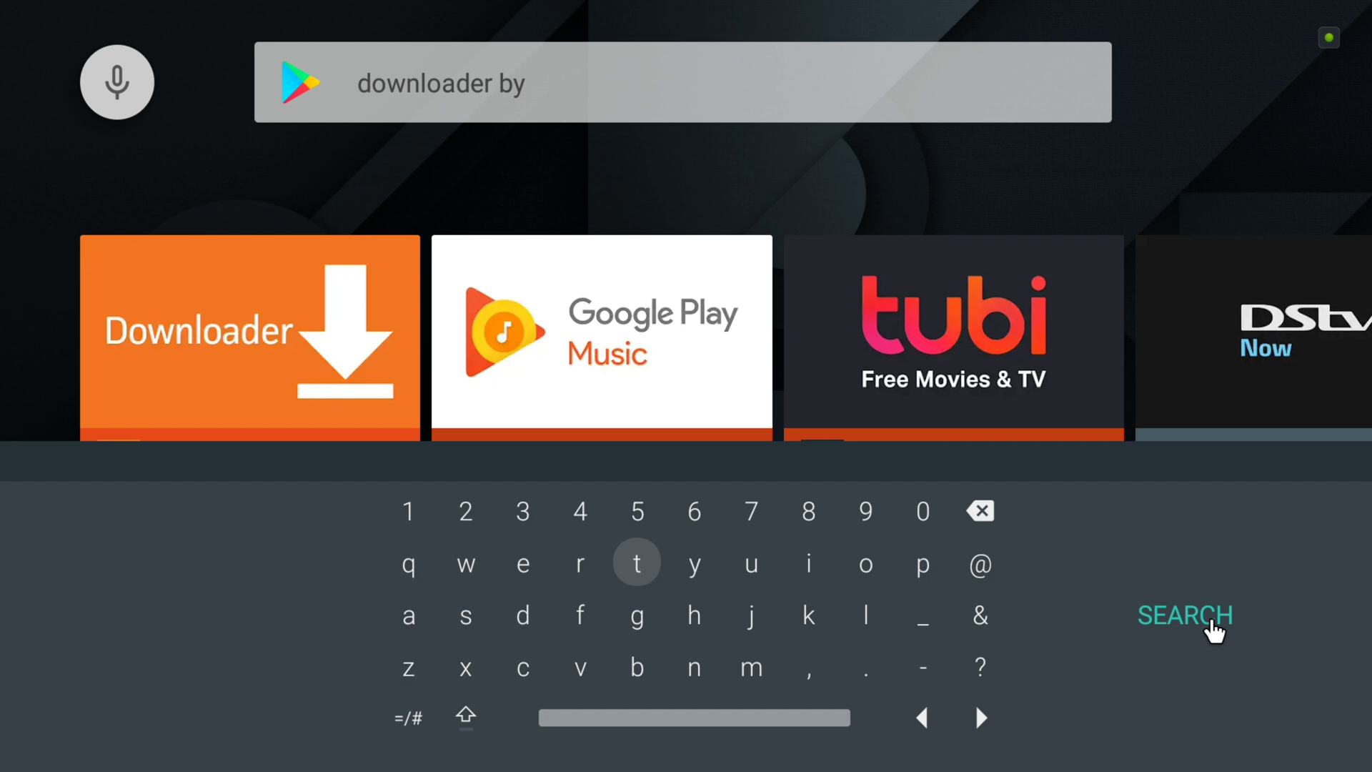
Run the 'downloader by' search and install Downloader by AFTVnews from its details page.
{"action": "key", "text": "Right"}
{"action": "key", "text": "Right"}
{"action": "key", "text": "Right"}
{"action": "key", "text": "Right"}
{"action": "key", "text": "Right"}
{"action": "key", "text": "Return"}
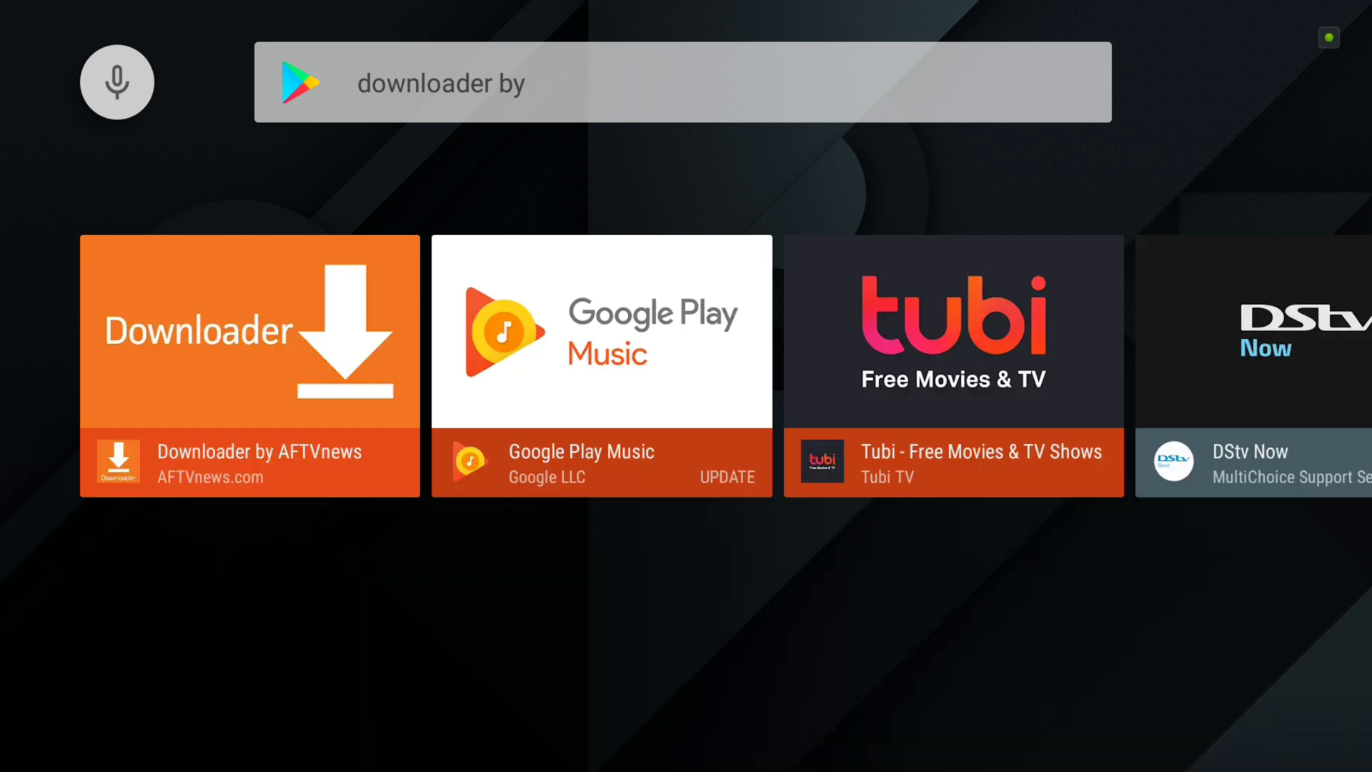
{"action": "key", "text": "Return"}
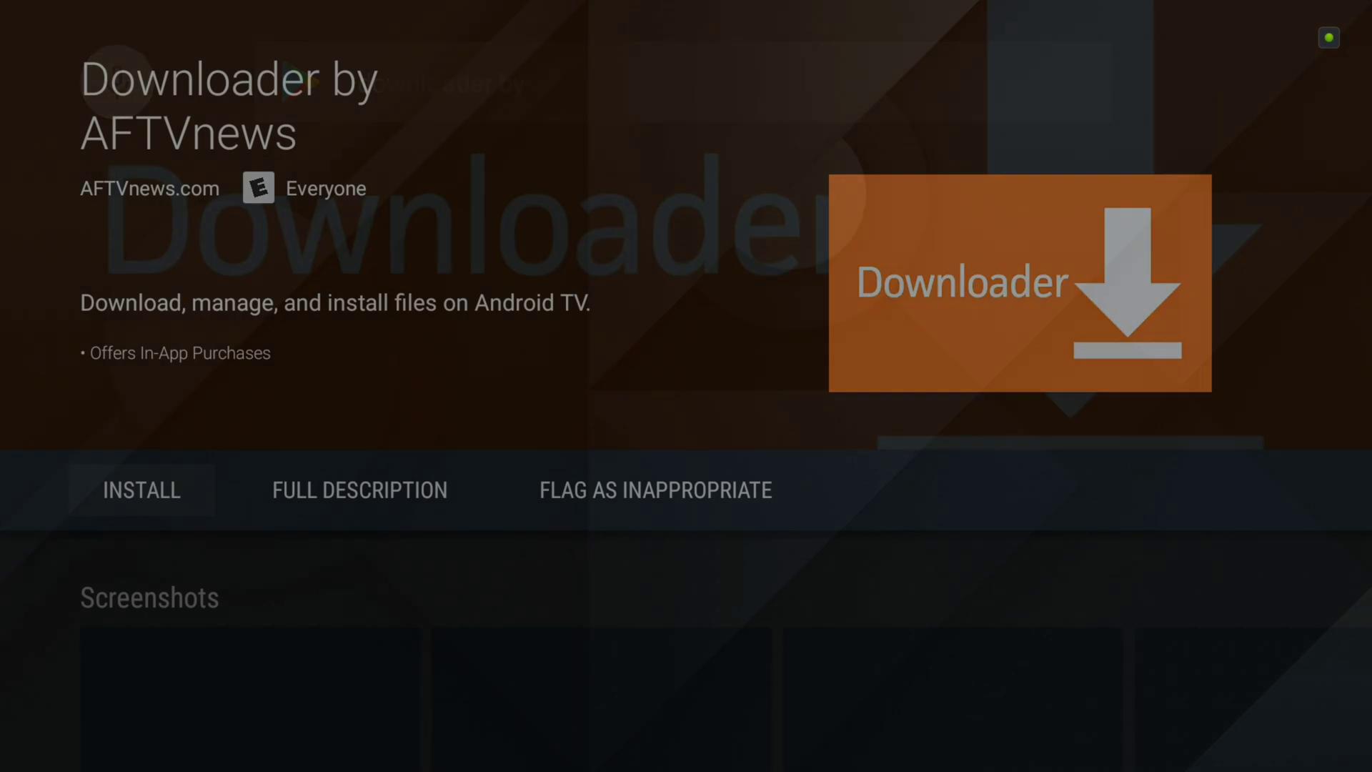
{"action": "key", "text": "Return"}
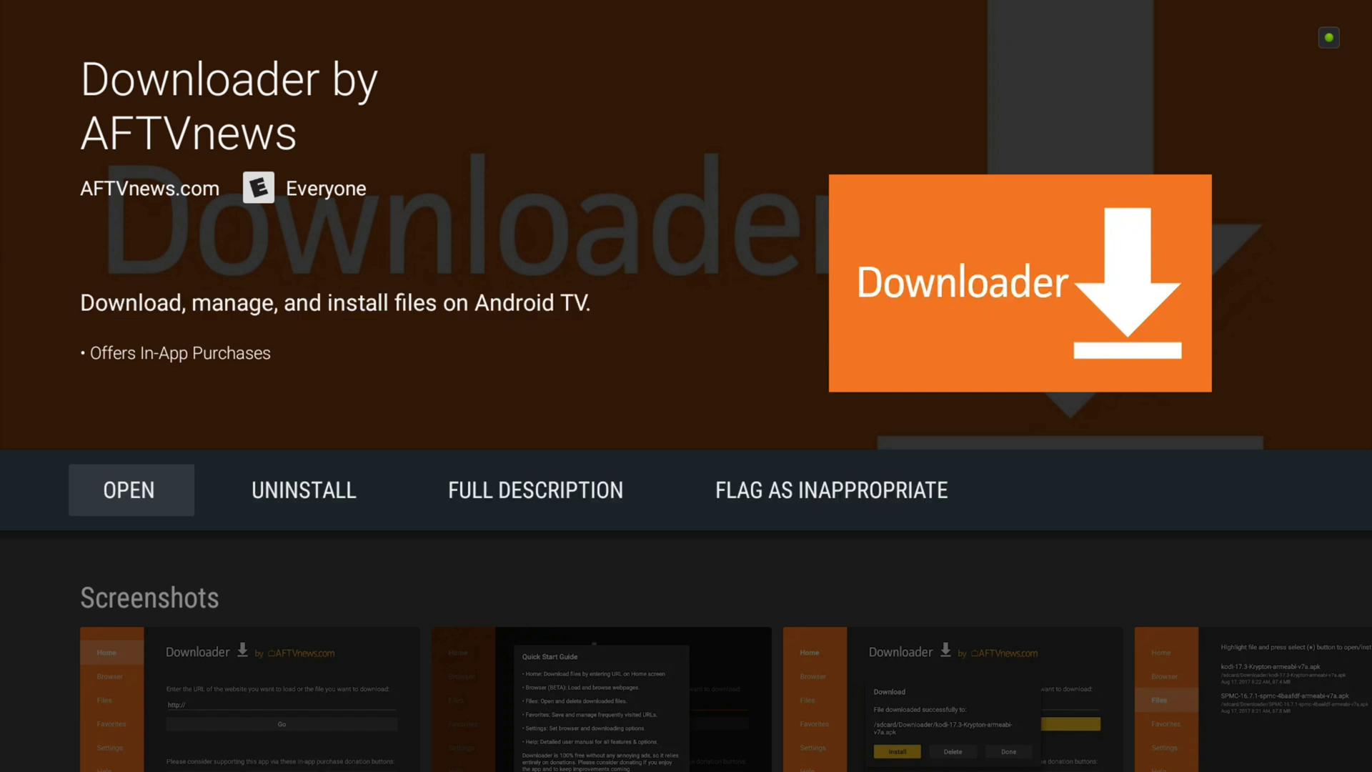
Launch Downloader, allow file access, dismiss the Quick Start Guide, and return Home after trying Browser.
{"action": "key", "text": "Return"}
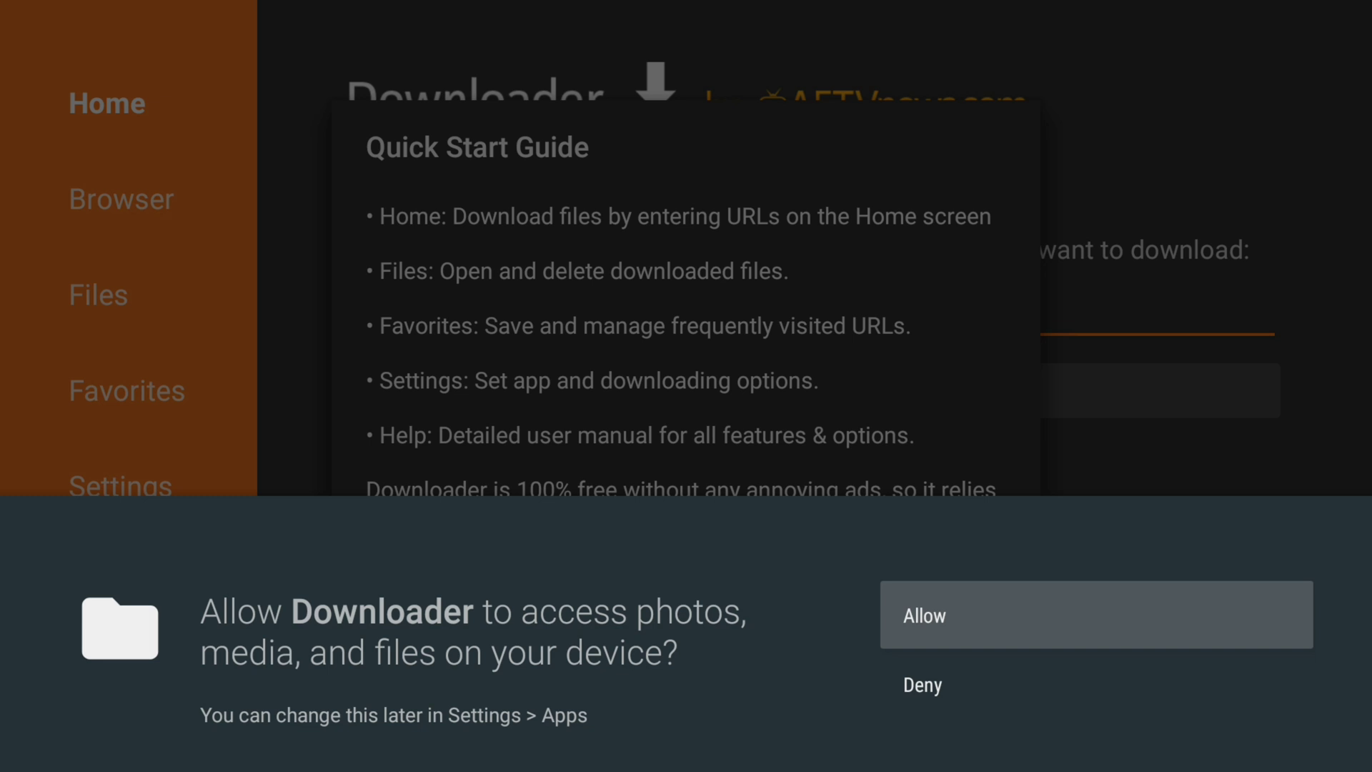
{"action": "key", "text": "Return"}
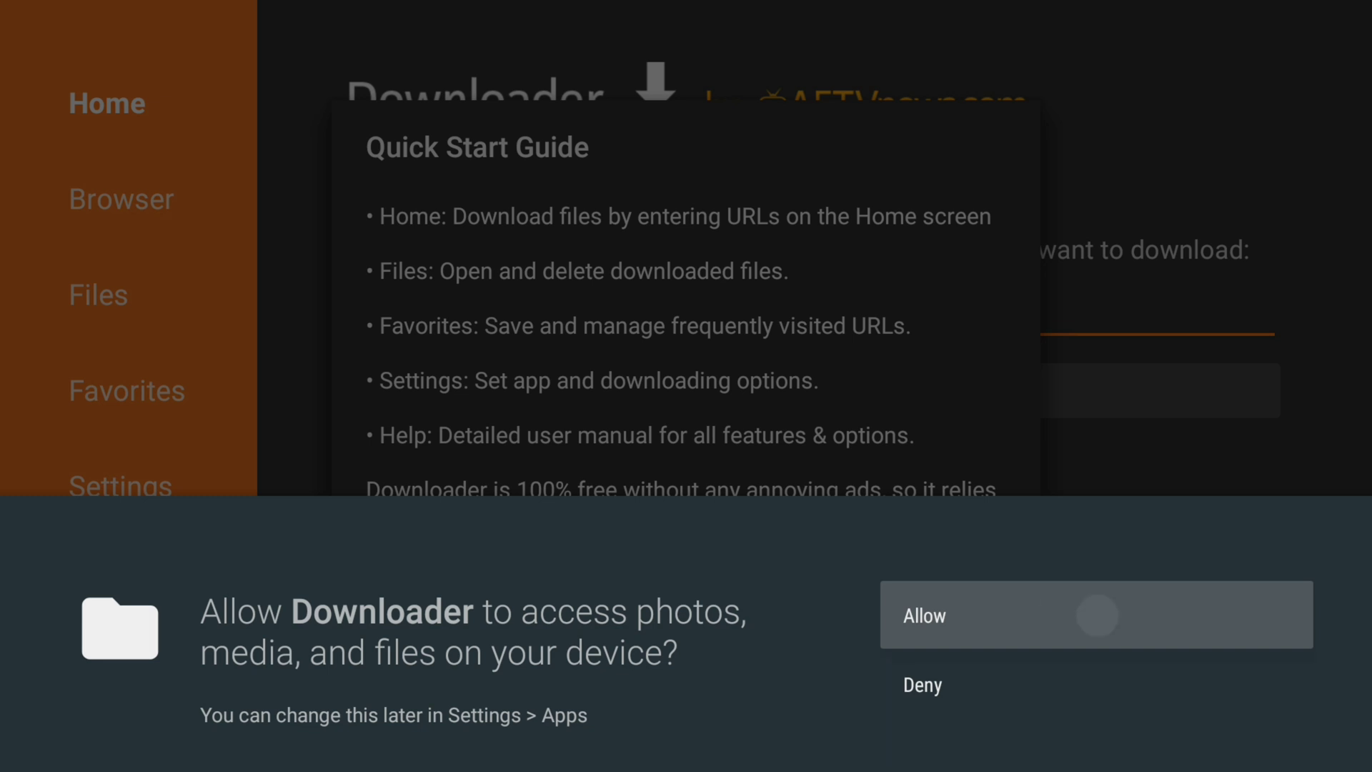
{"action": "key", "text": "Return"}
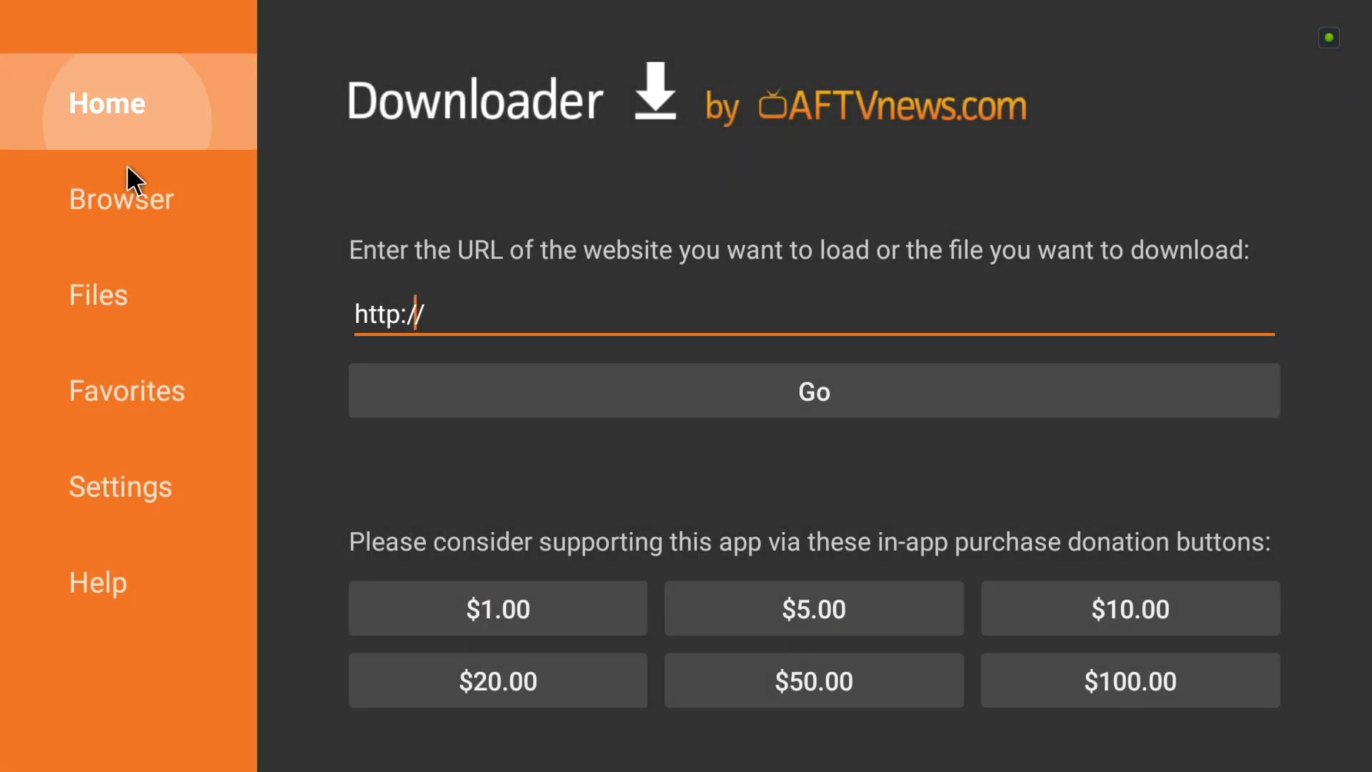
{"action": "left_click", "coordinate": [135, 205]}
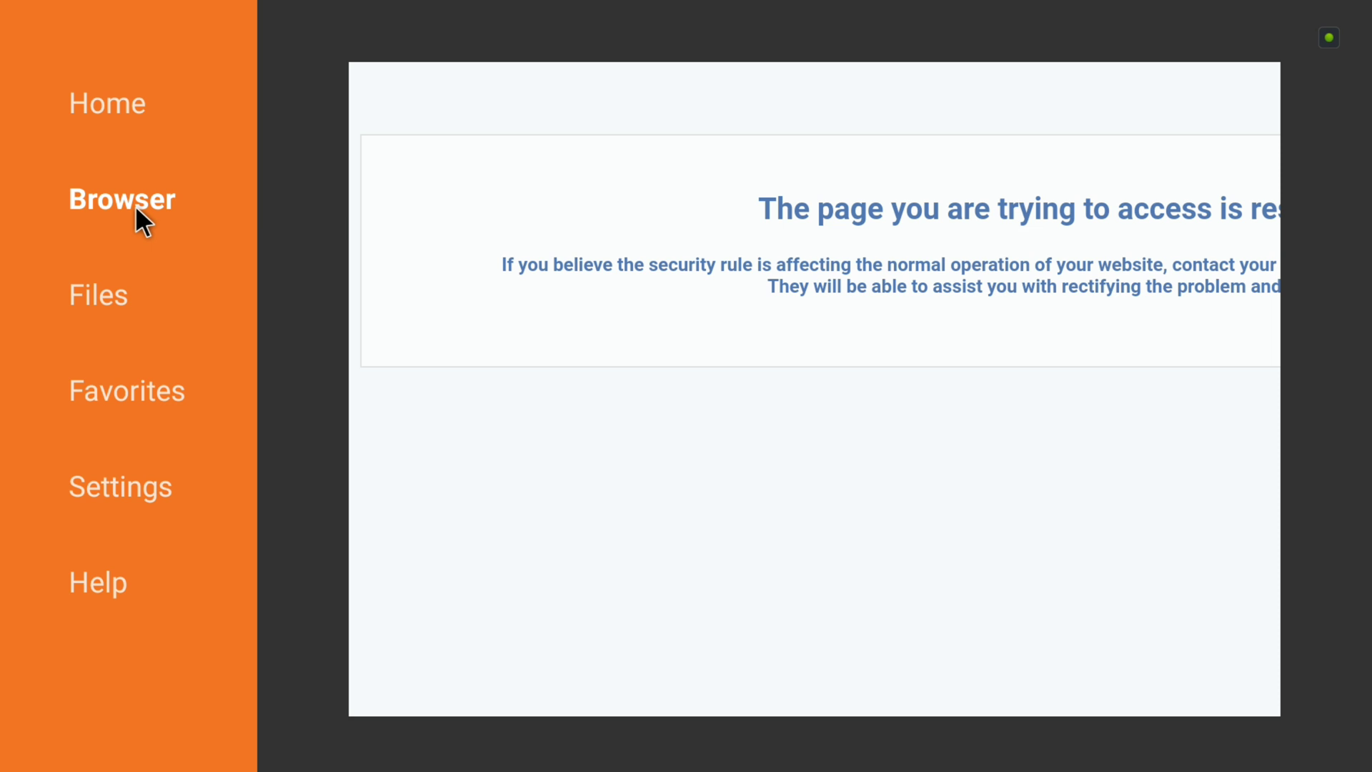
{"action": "left_click", "coordinate": [144, 113]}
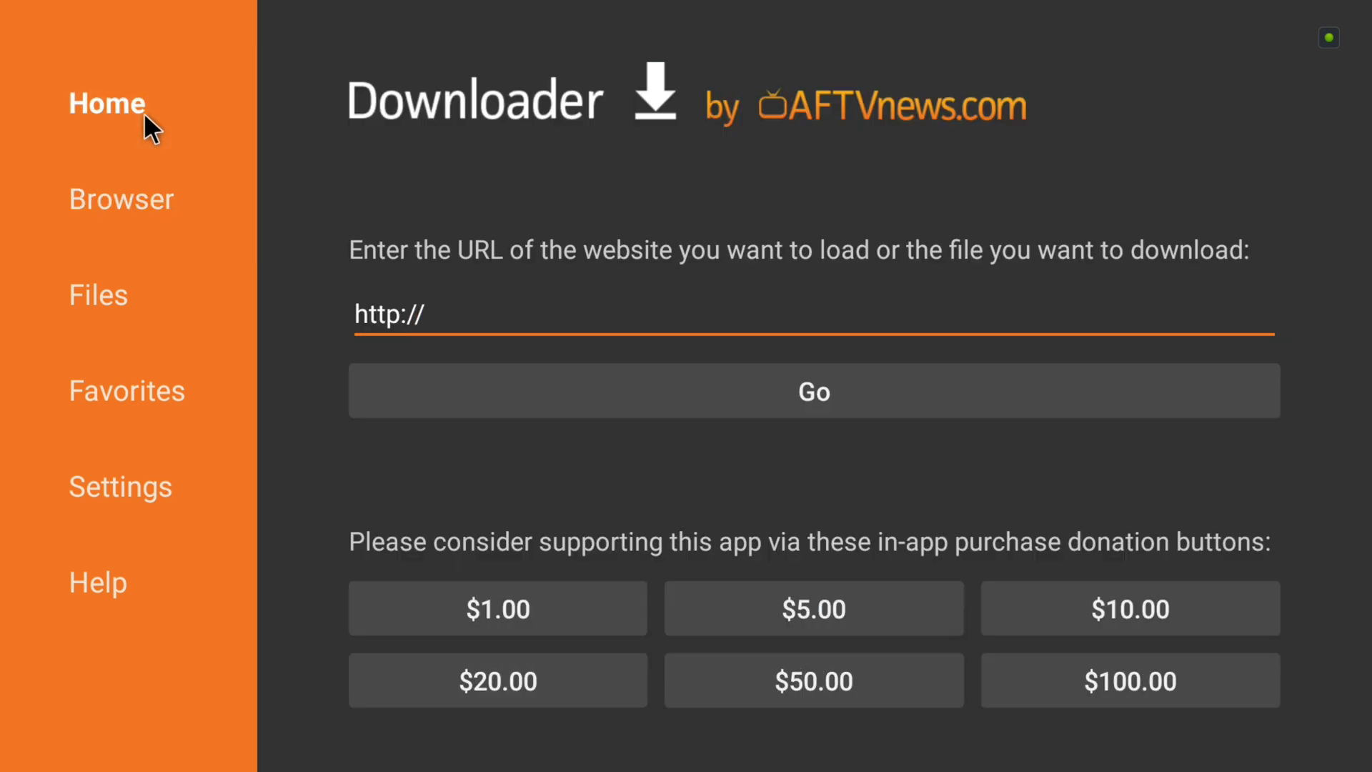
{"action": "left_click", "coordinate": [477, 303]}
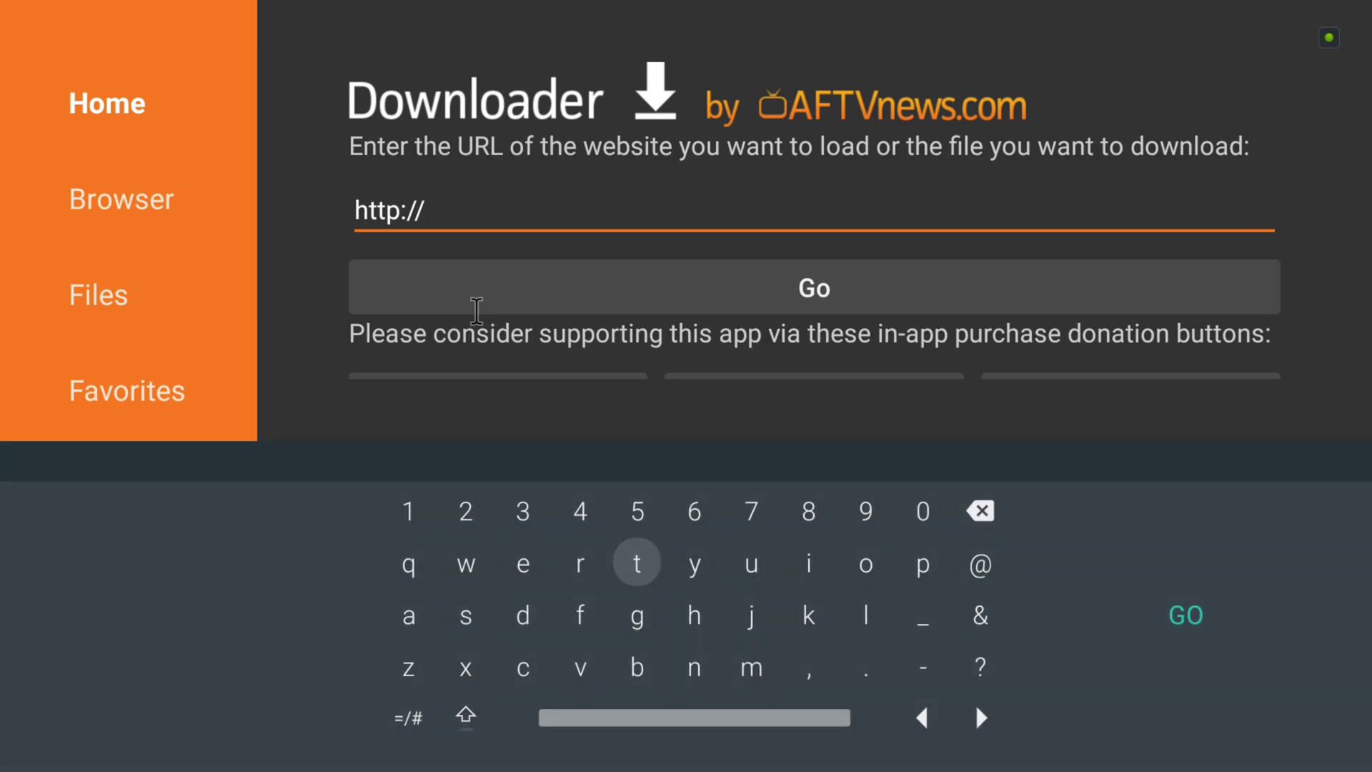
{"action": "type", "text": "browser"}
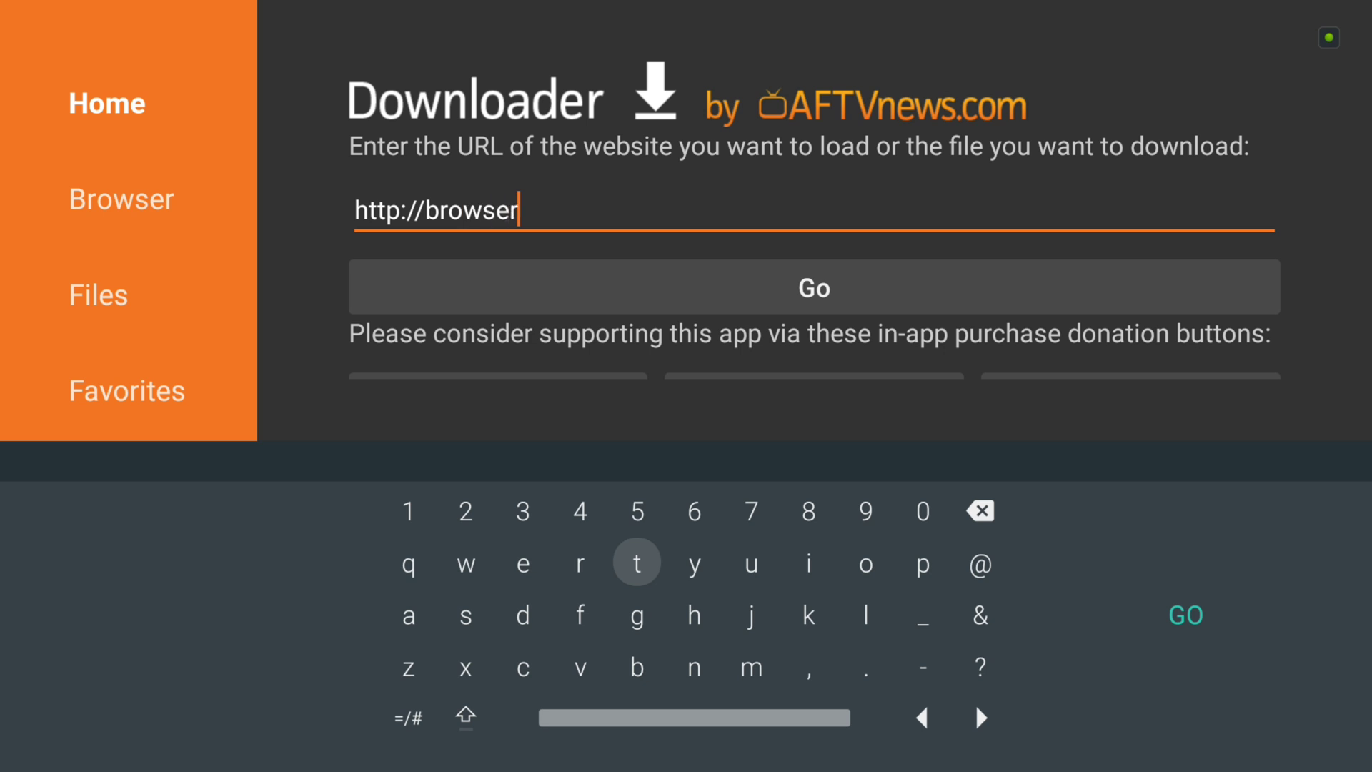
{"action": "type", "text": ".aftvnews"}
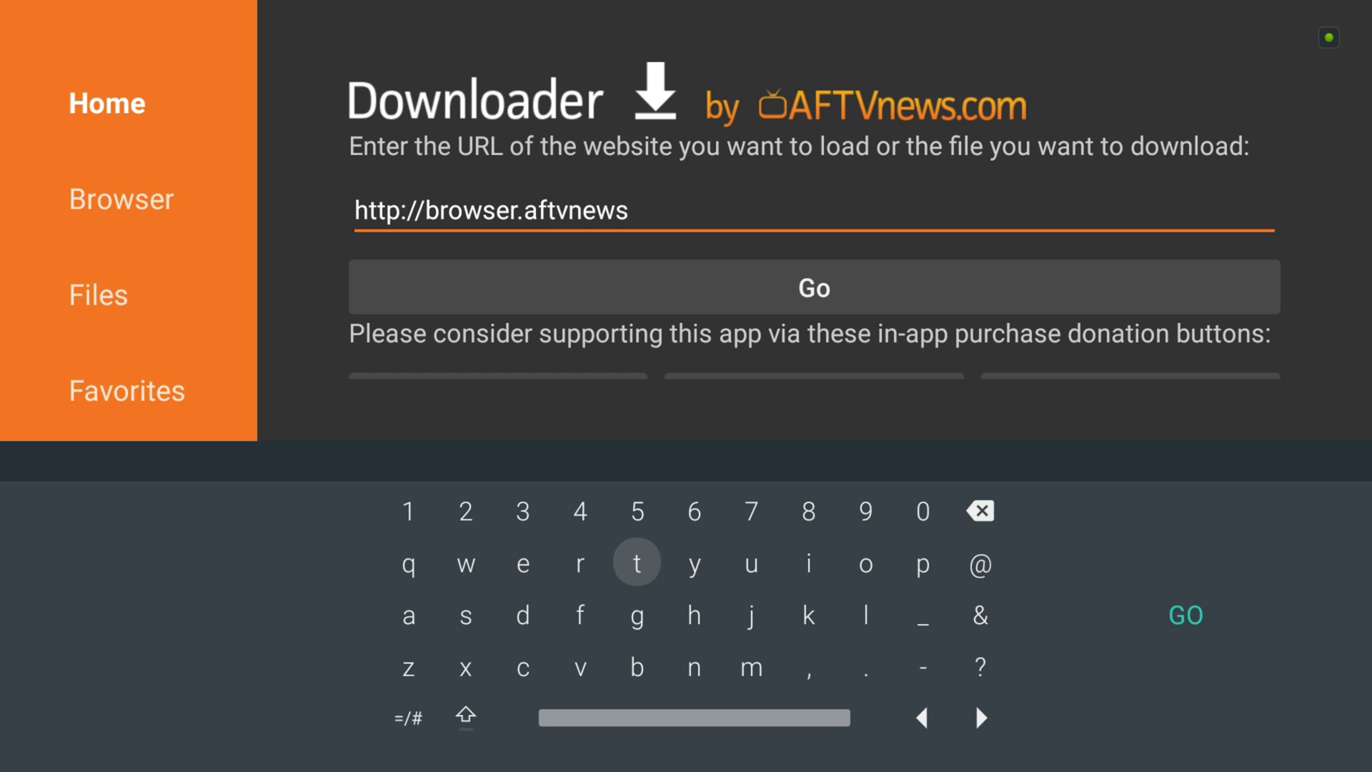
{"action": "type", "text": ".com"}
{"action": "key", "text": "Right"}
{"action": "key", "text": "Right"}
{"action": "key", "text": "Right"}
{"action": "key", "text": "Right"}
{"action": "key", "text": "Right"}
{"action": "key", "text": "Right"}
{"action": "key", "text": "Right"}
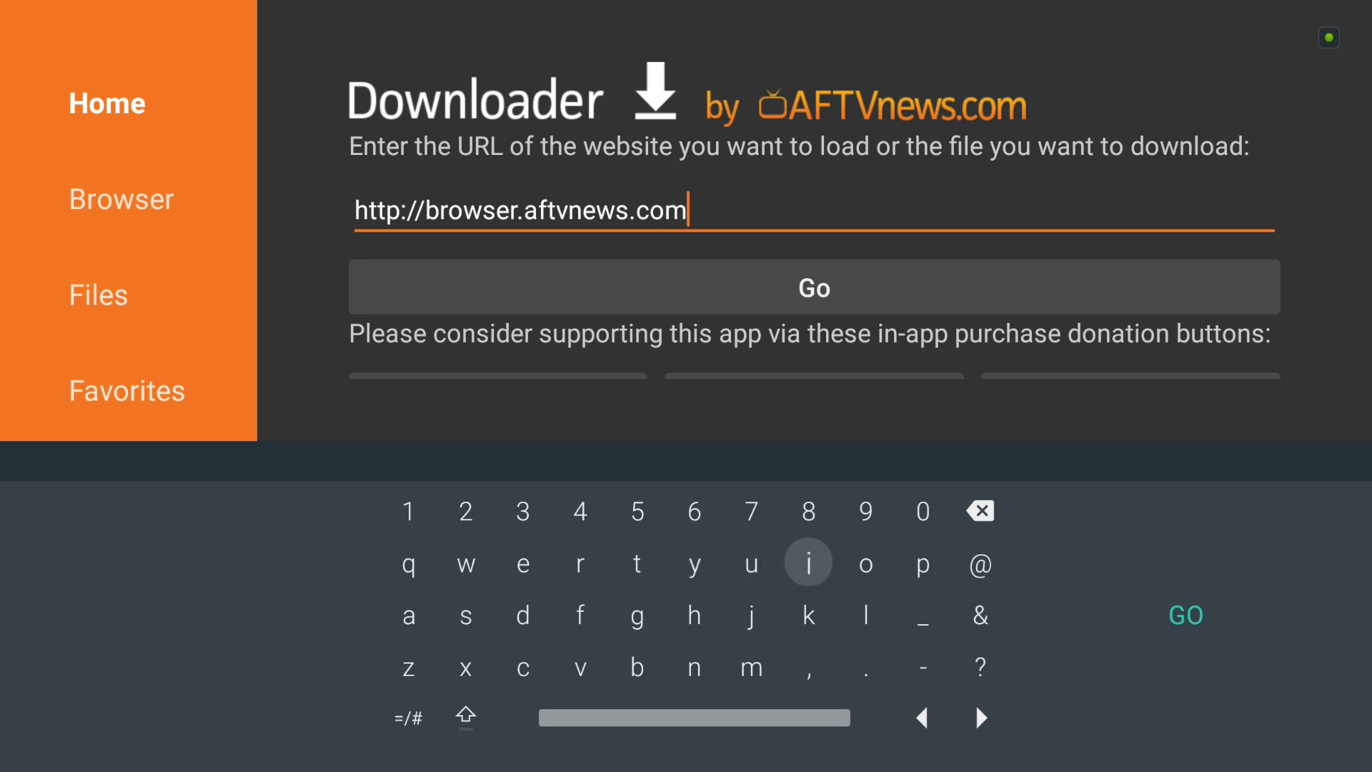
Load the address, then turn on Install unknown apps for Downloader in security settings.
{"action": "key", "text": "Return"}
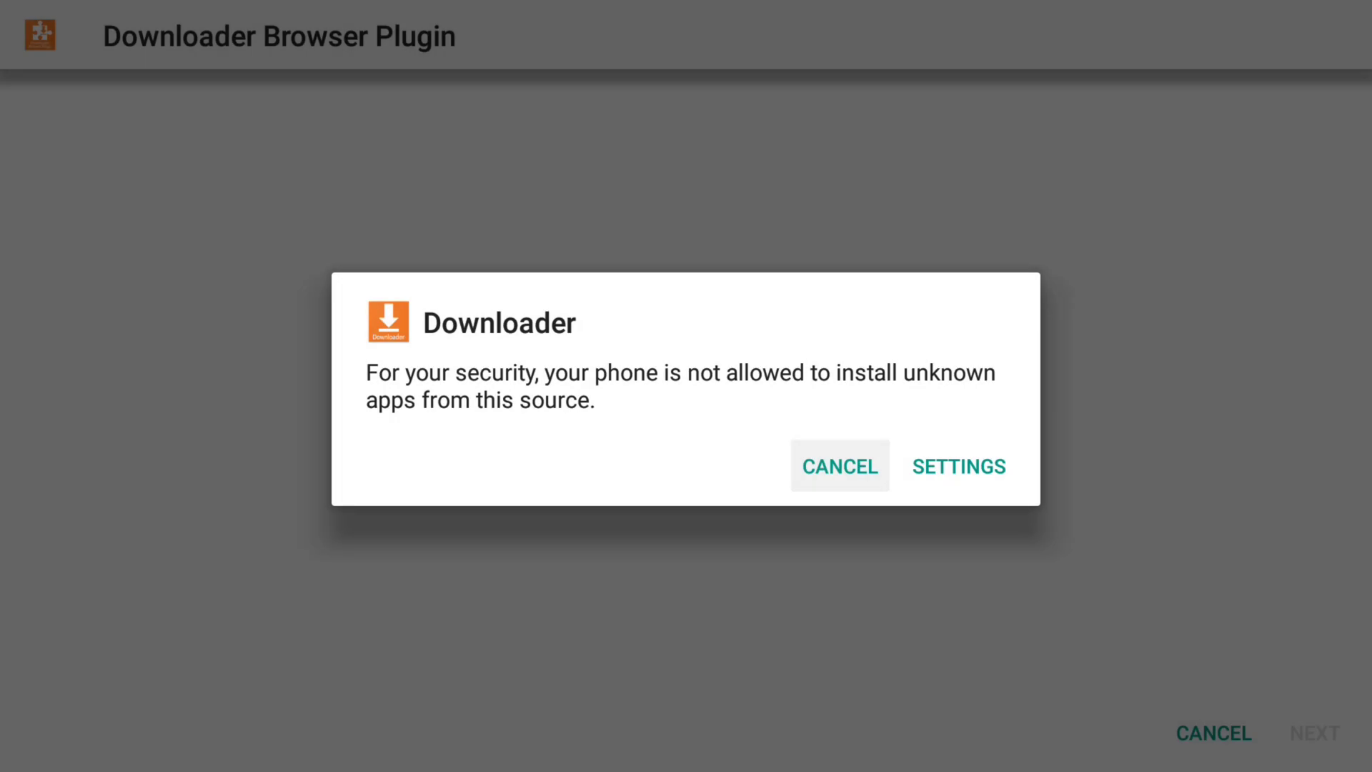
{"action": "key", "text": "Right"}
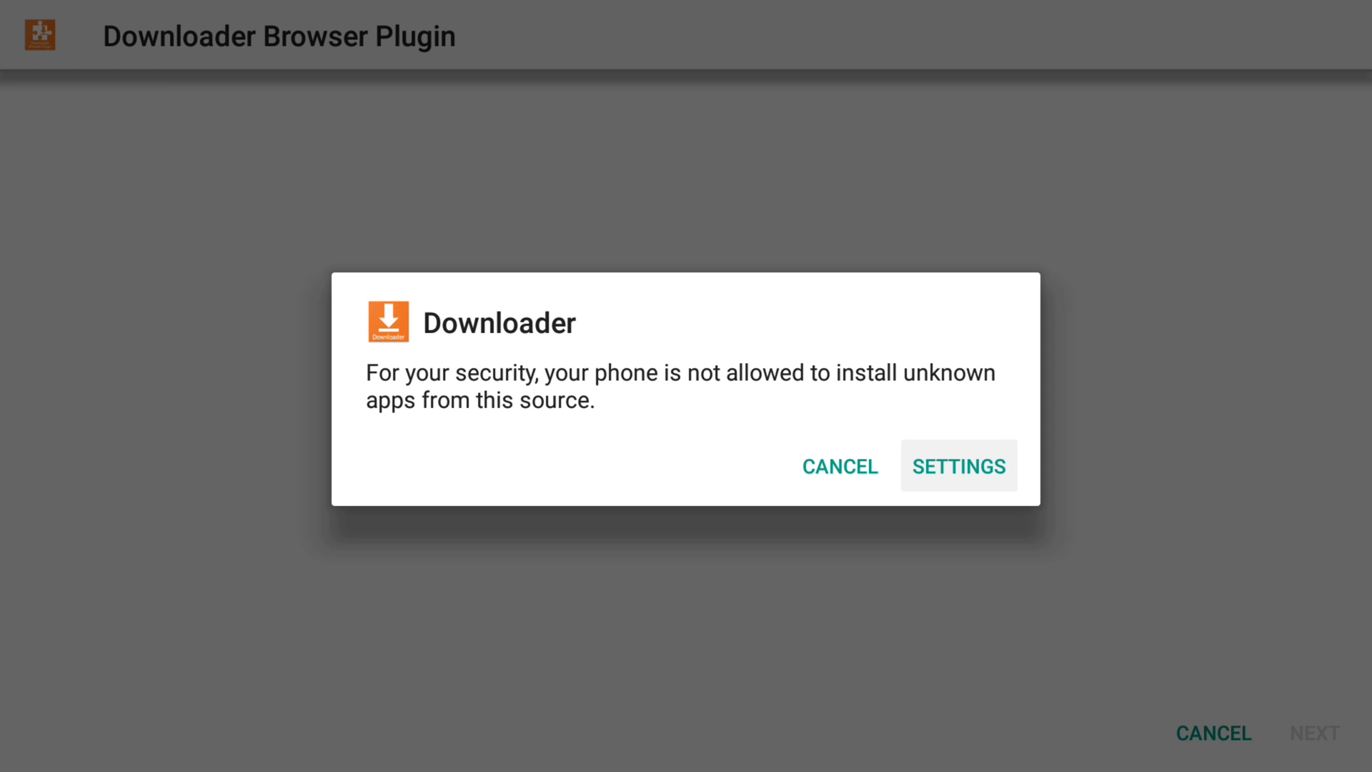
{"action": "key", "text": "Return"}
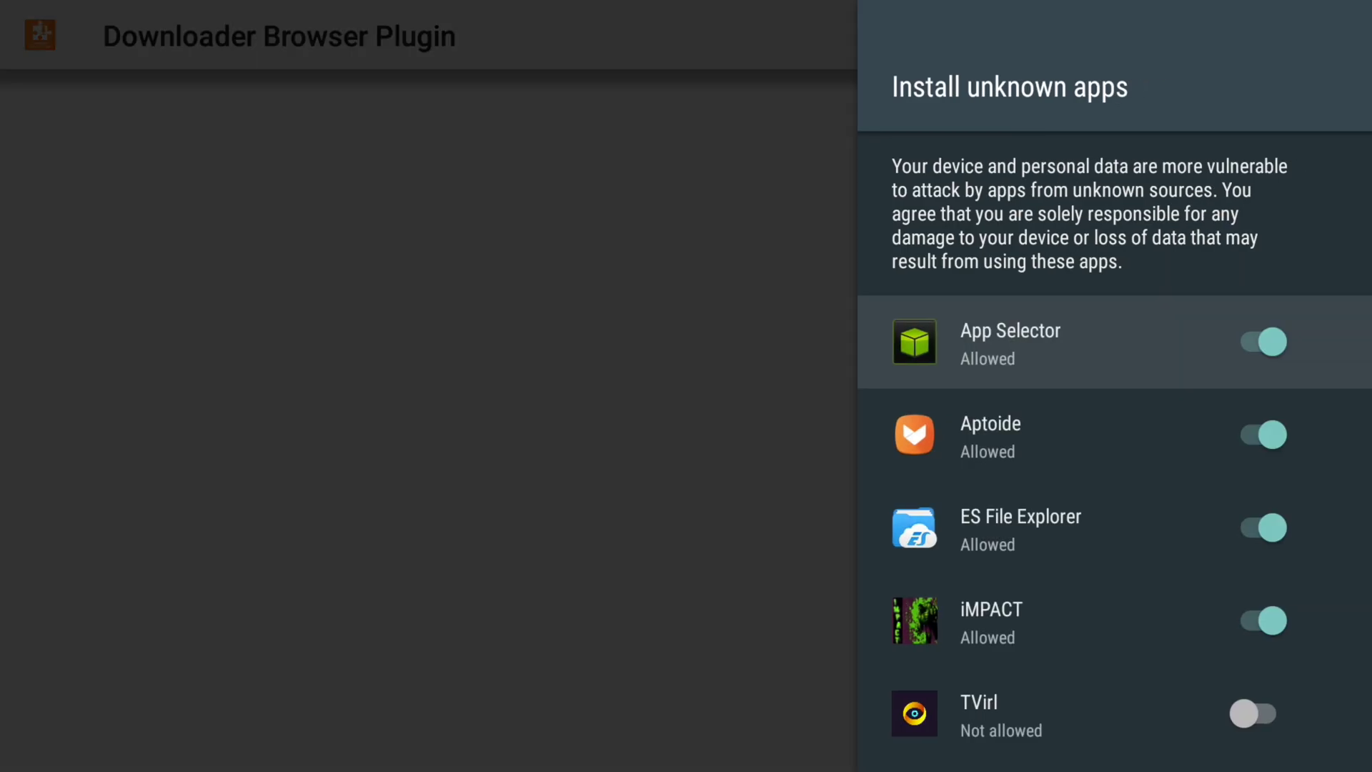
{"action": "key", "text": "Down"}
{"action": "key", "text": "Down"}
{"action": "key", "text": "Down"}
{"action": "key", "text": "Down"}
{"action": "key", "text": "Down"}
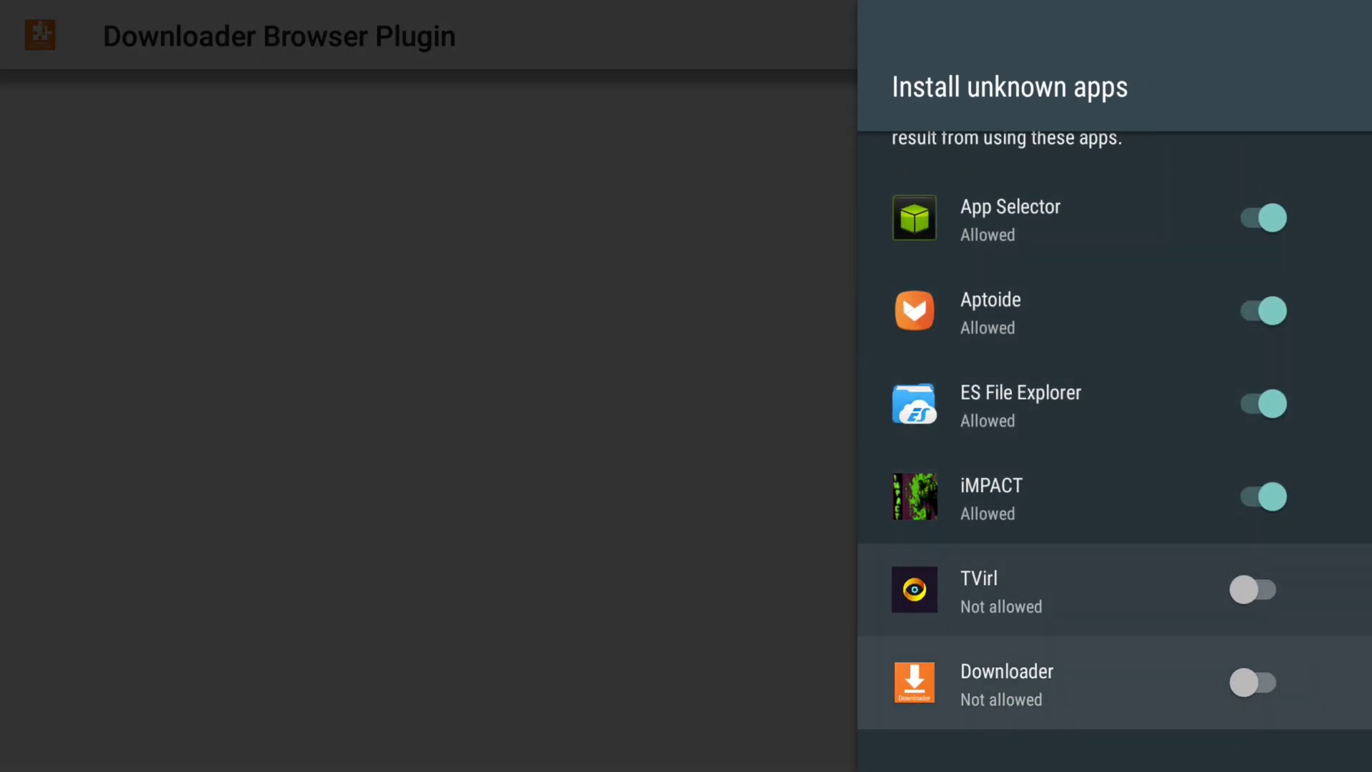
{"action": "key", "text": "Return"}
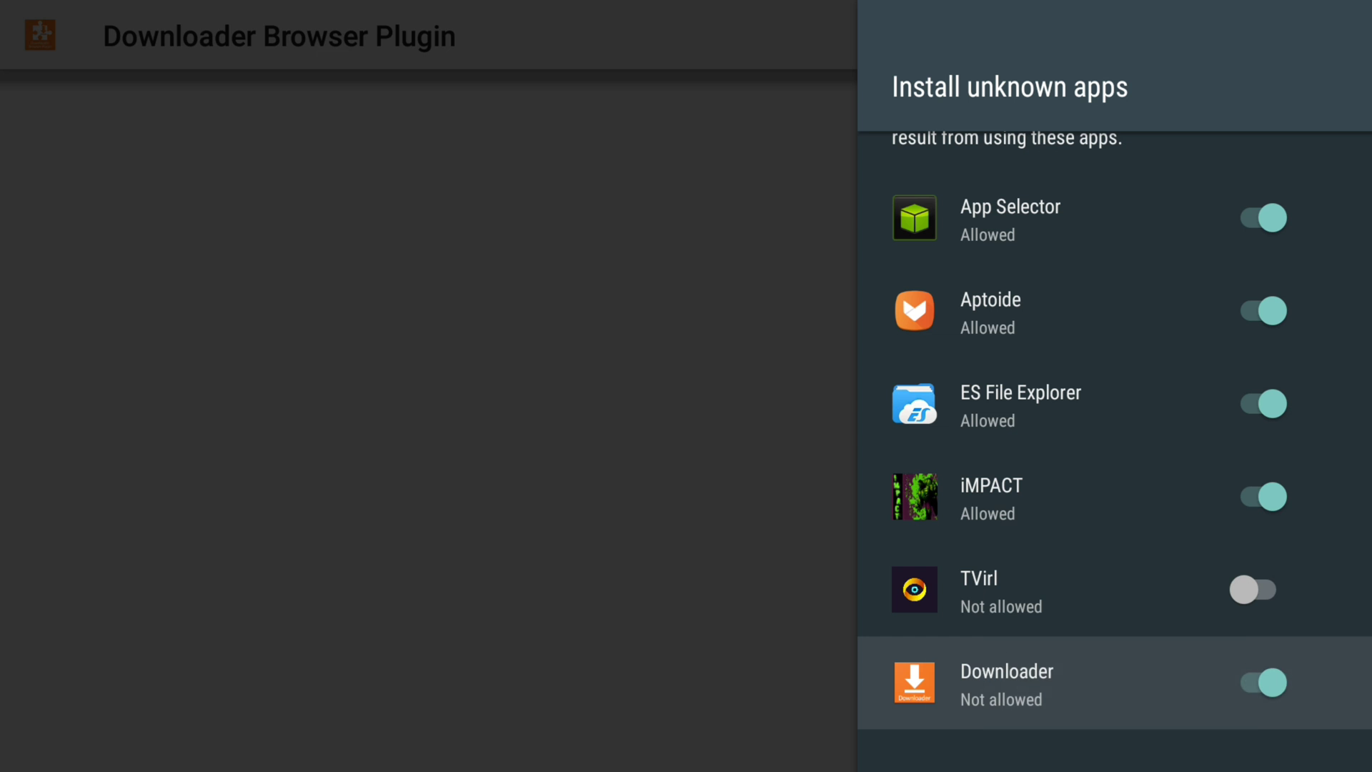
Go back to Downloader's dialog for the downloaded Downloader-Browser-Plugin-v1.0.apk.
{"action": "key", "text": "Escape"}
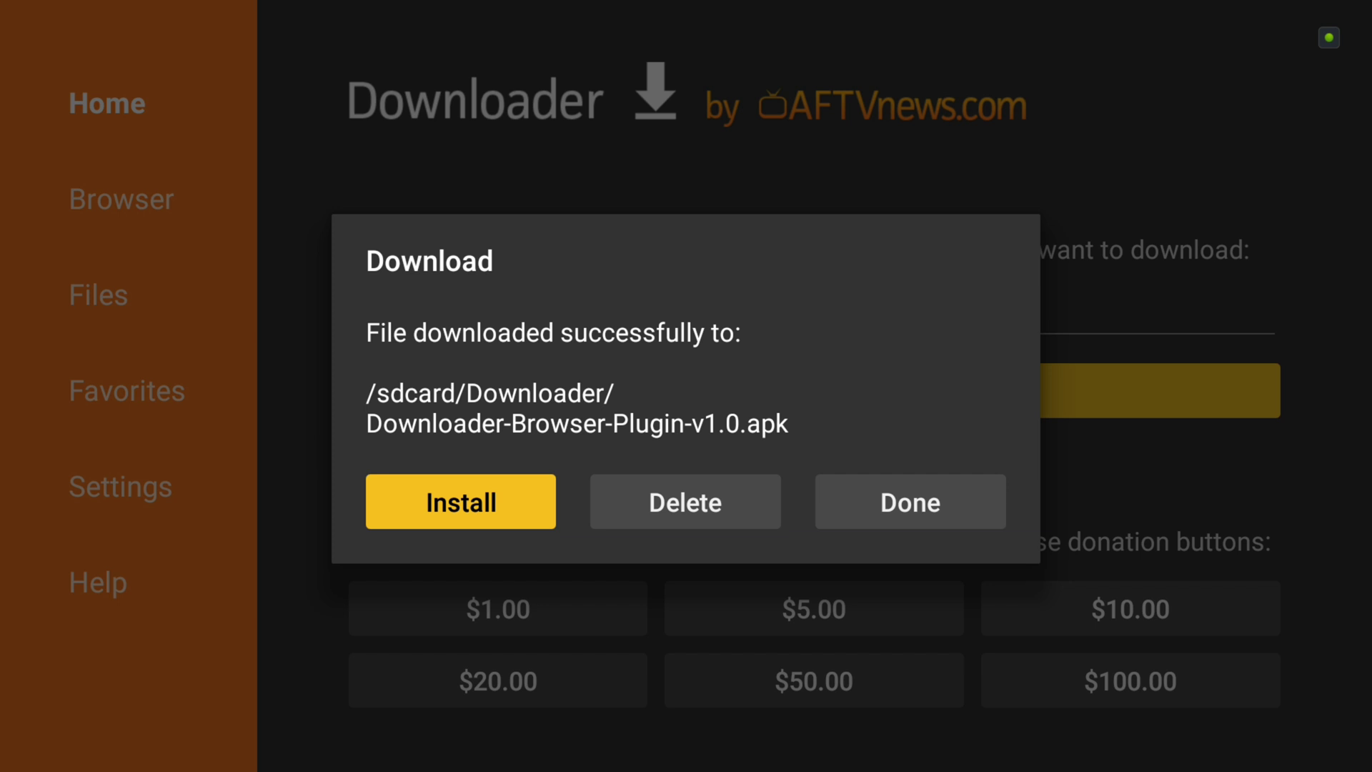
Install the Downloader Browser Plugin and close the installer.
{"action": "key", "text": "Return"}
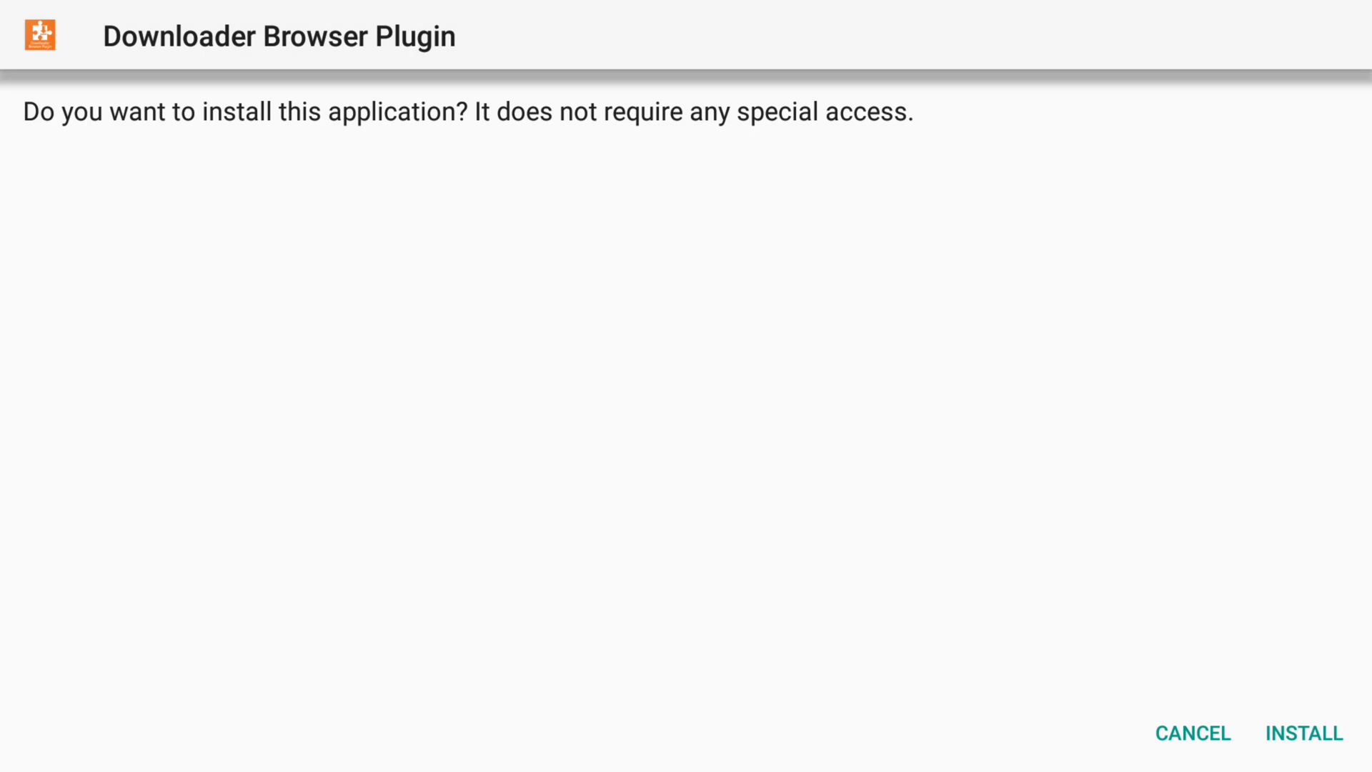
{"action": "key", "text": "Right"}
{"action": "key", "text": "Return"}
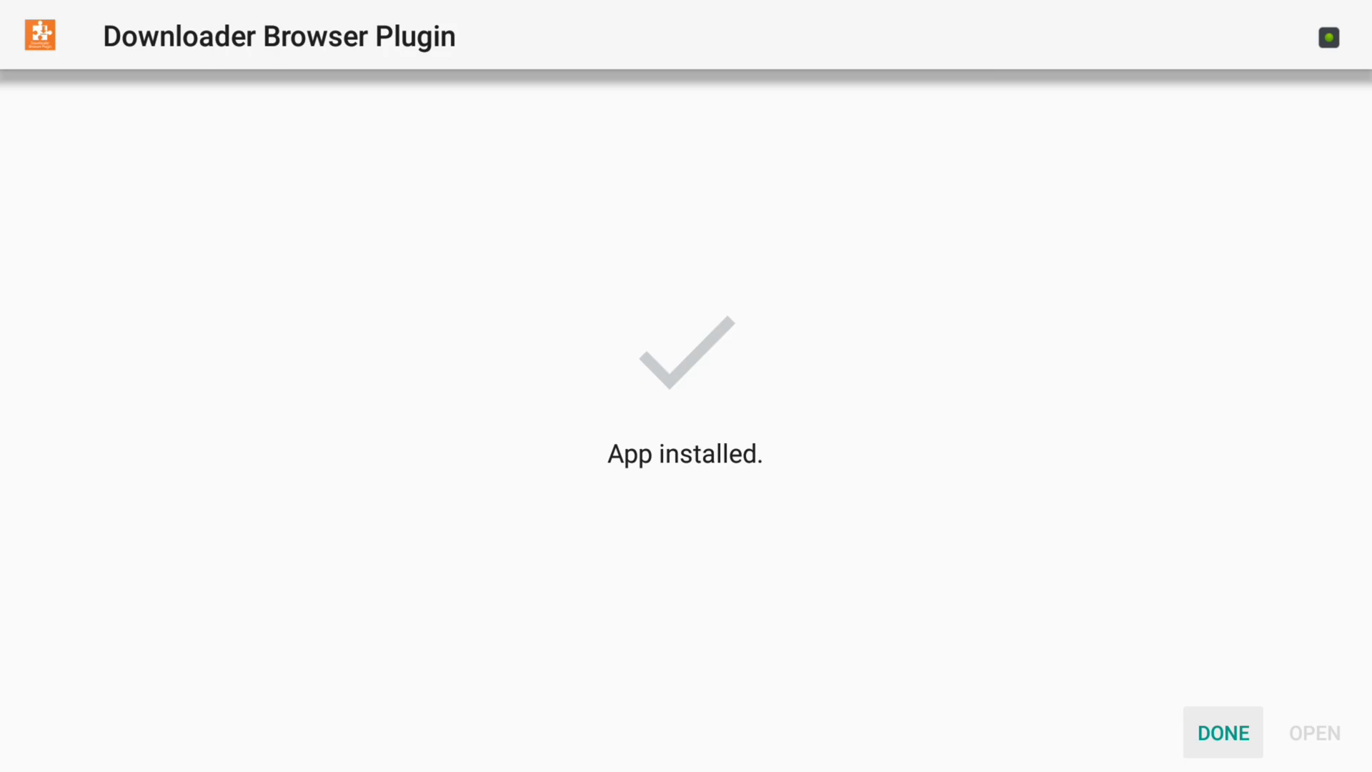
{"action": "key", "text": "Return"}
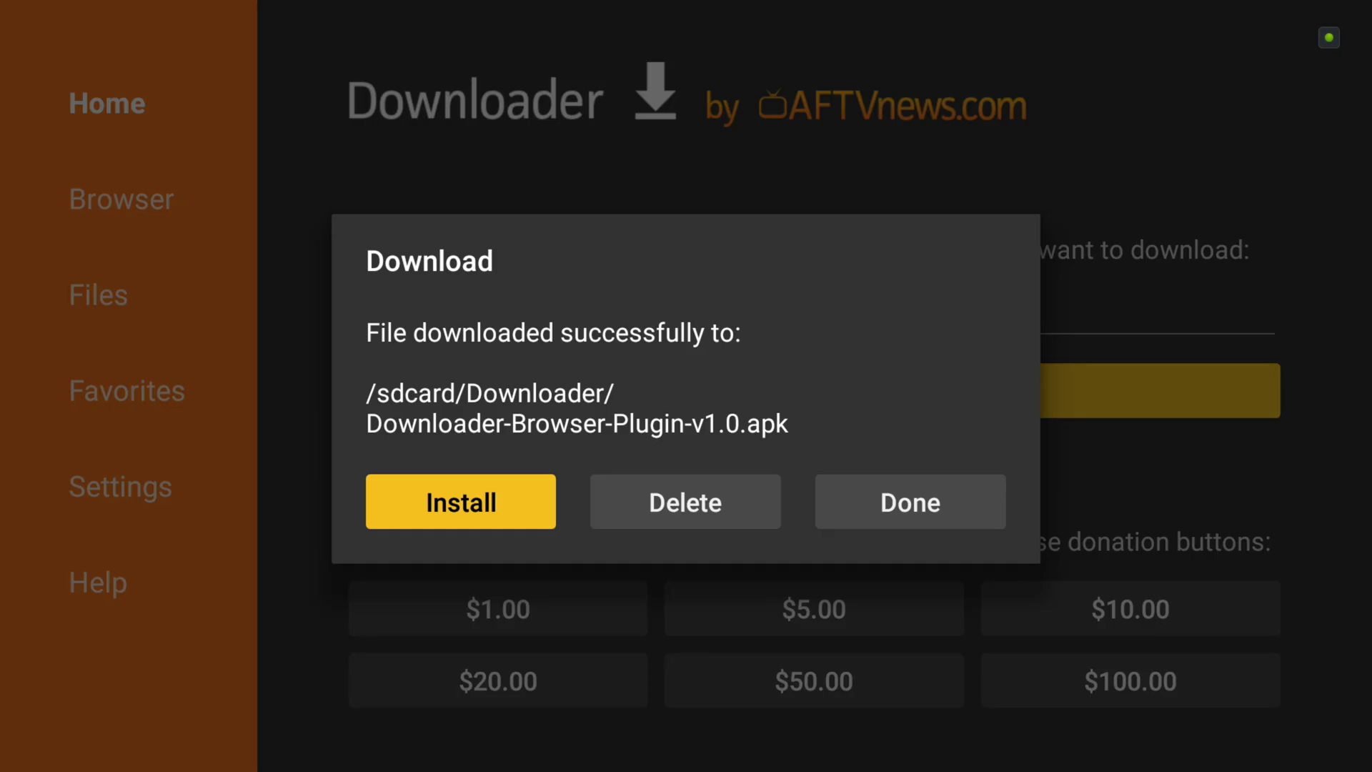
Delete the downloaded plugin APK and confirm the deletion.
{"action": "key", "text": "Right"}
{"action": "key", "text": "Return"}
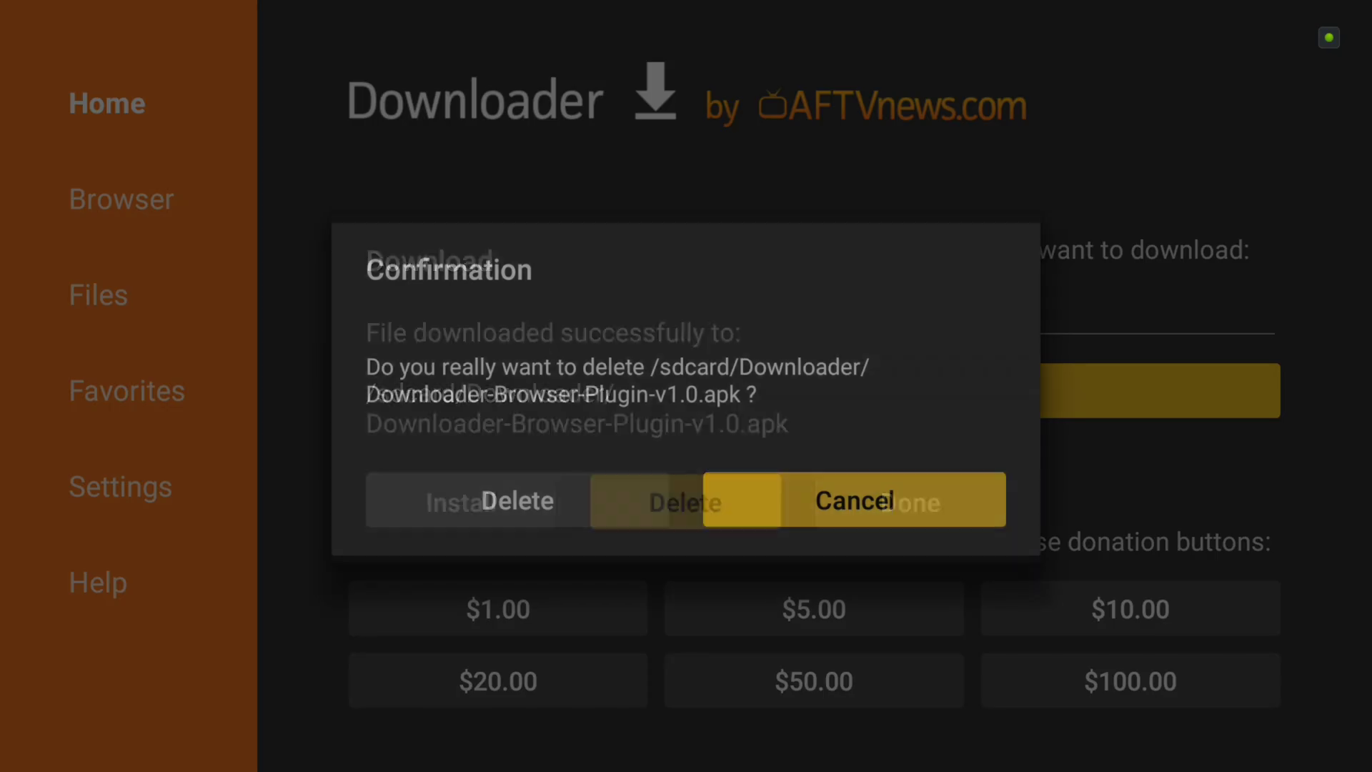
{"action": "key", "text": "Left"}
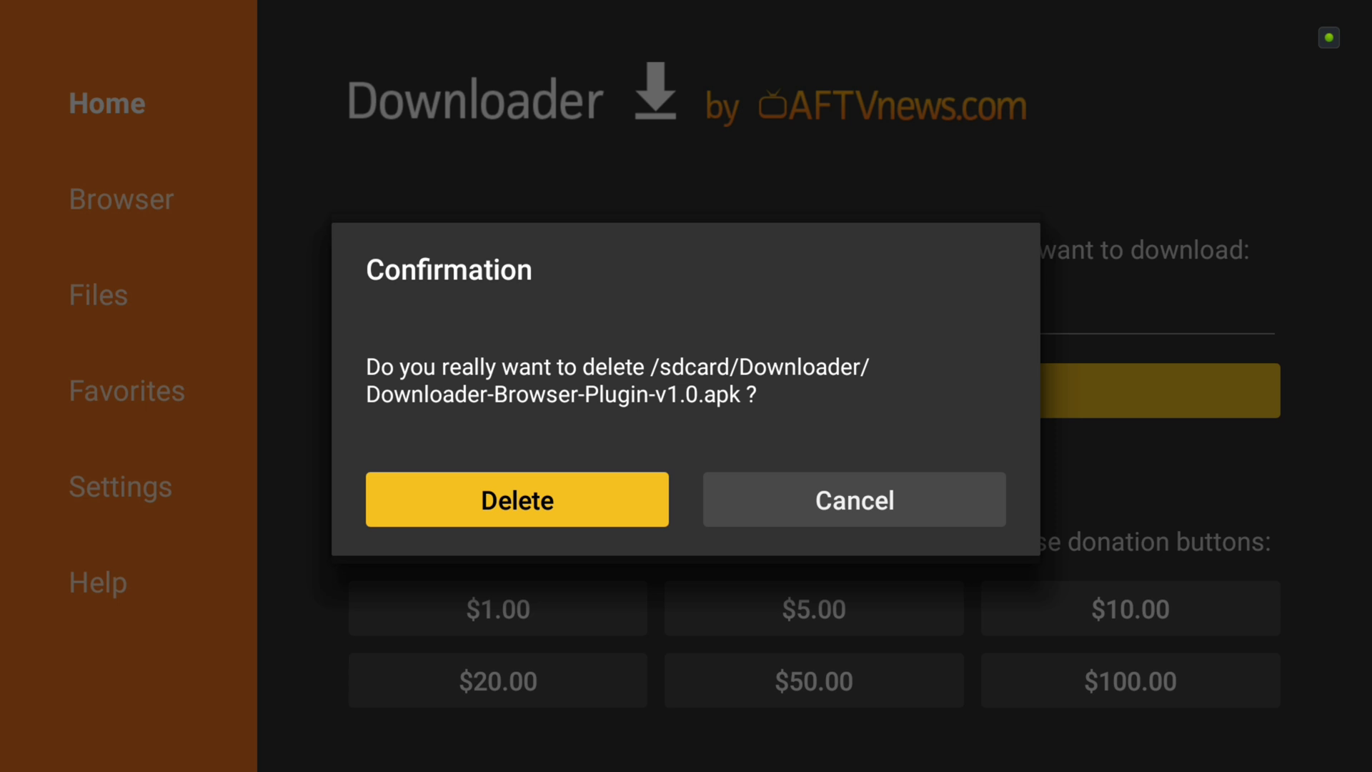
{"action": "key", "text": "Return"}
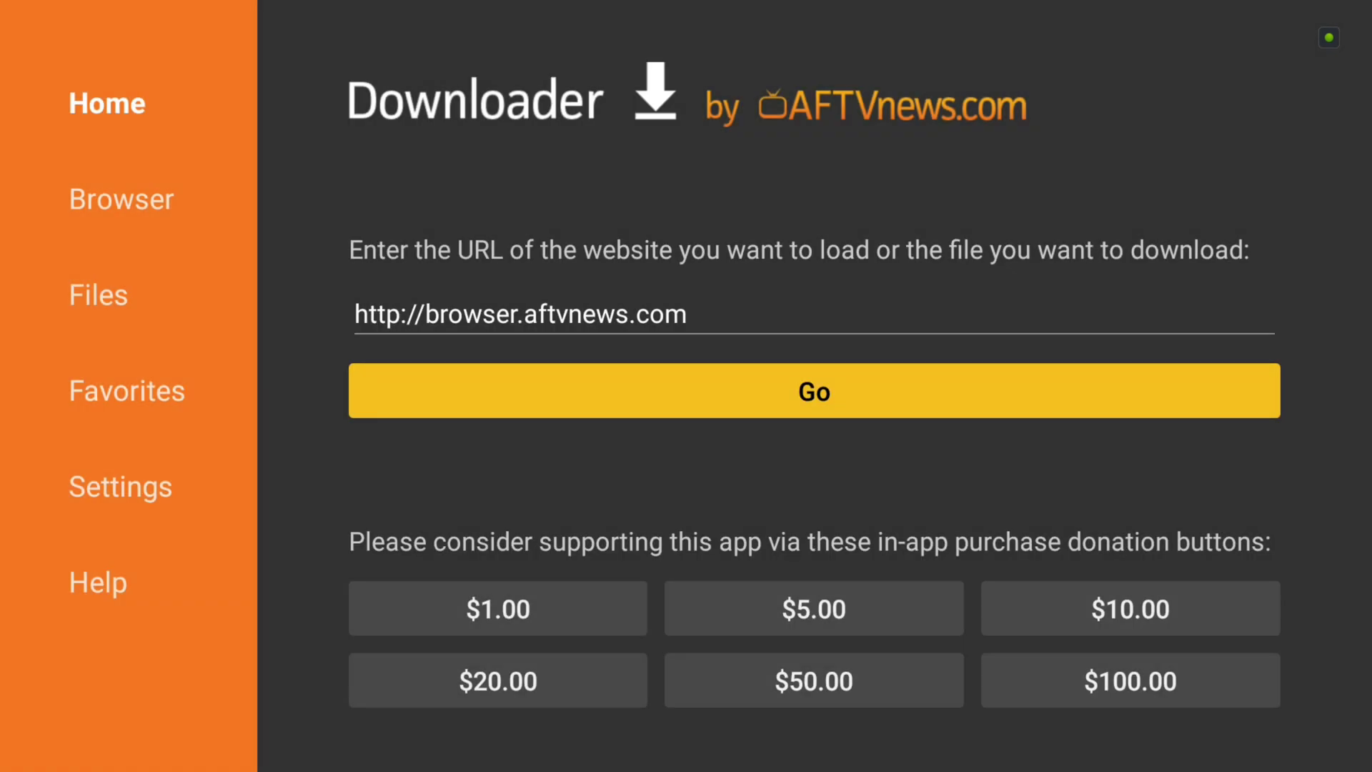
{"action": "key", "text": "Left"}
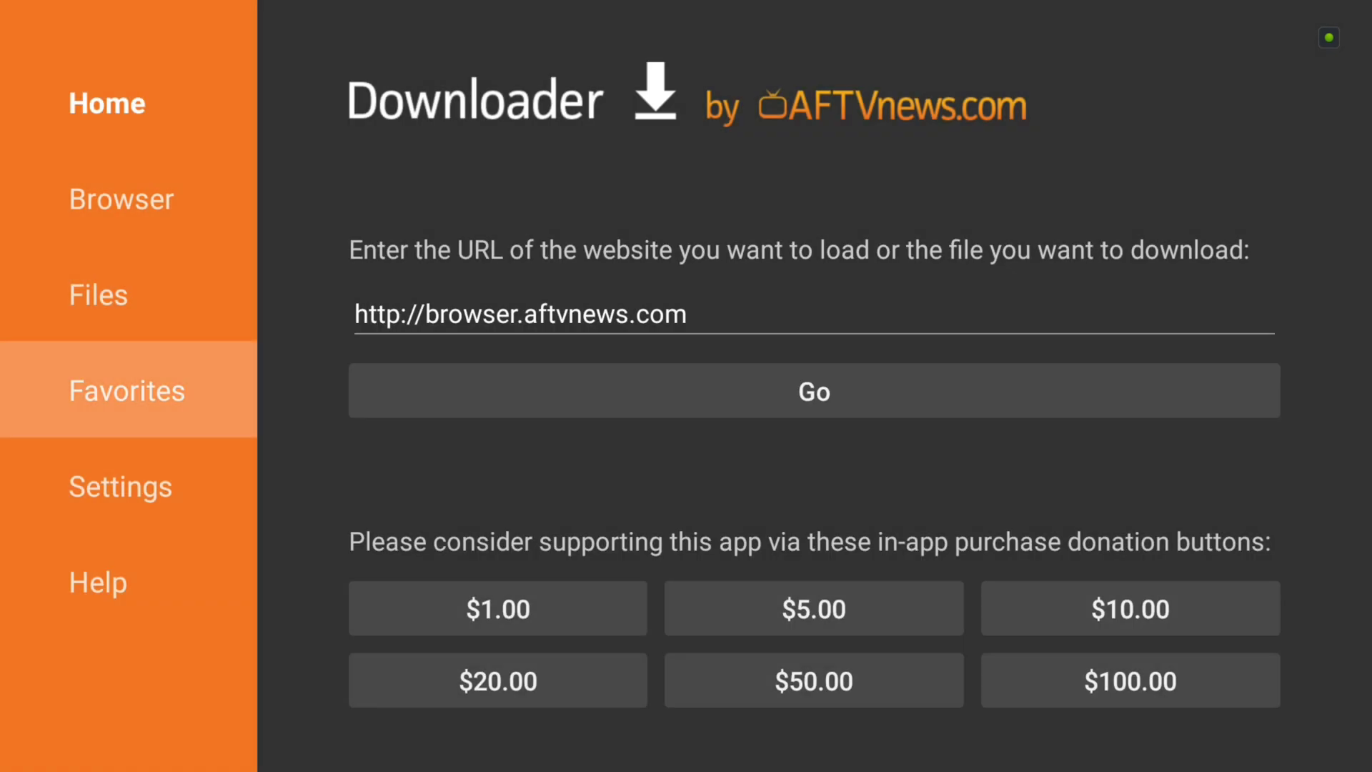
{"action": "key", "text": "Up"}
{"action": "key", "text": "Up"}
{"action": "key", "text": "Return"}
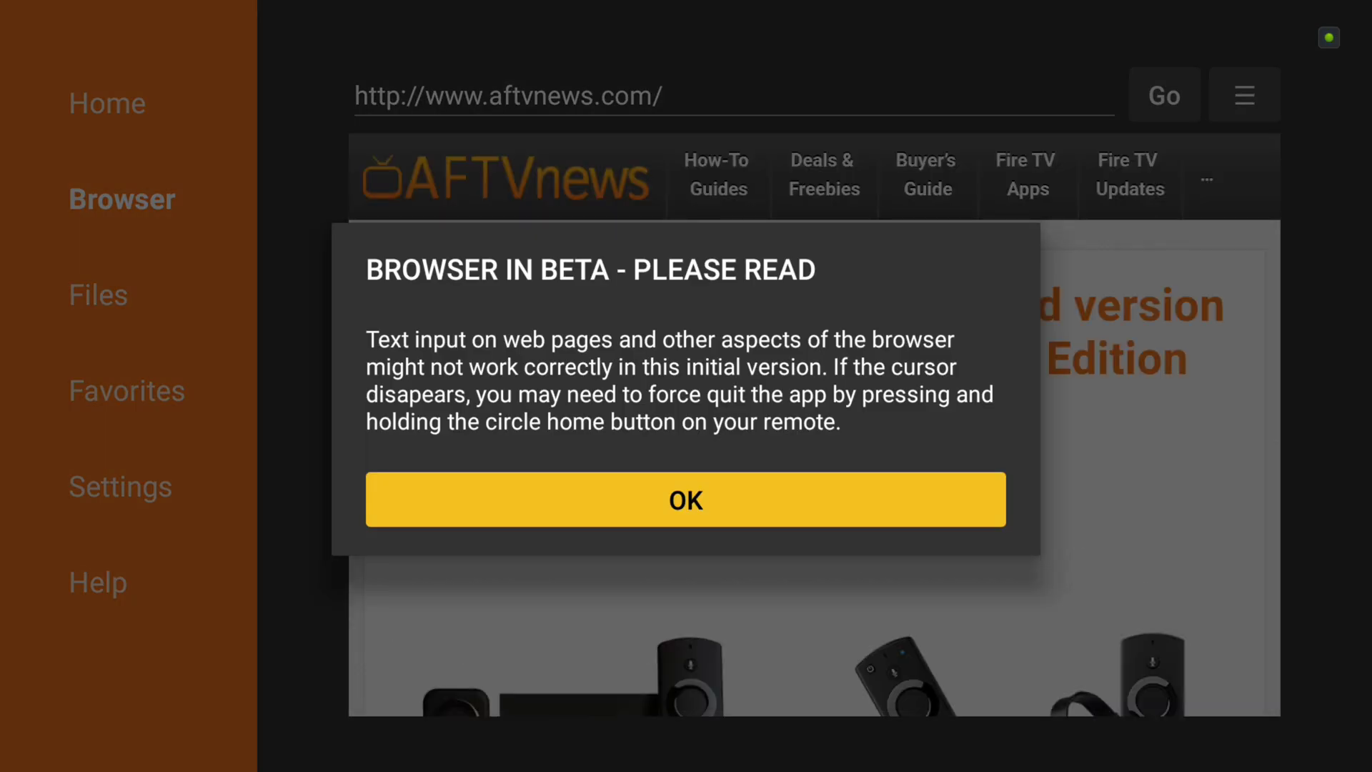
{"action": "key", "text": "Return"}
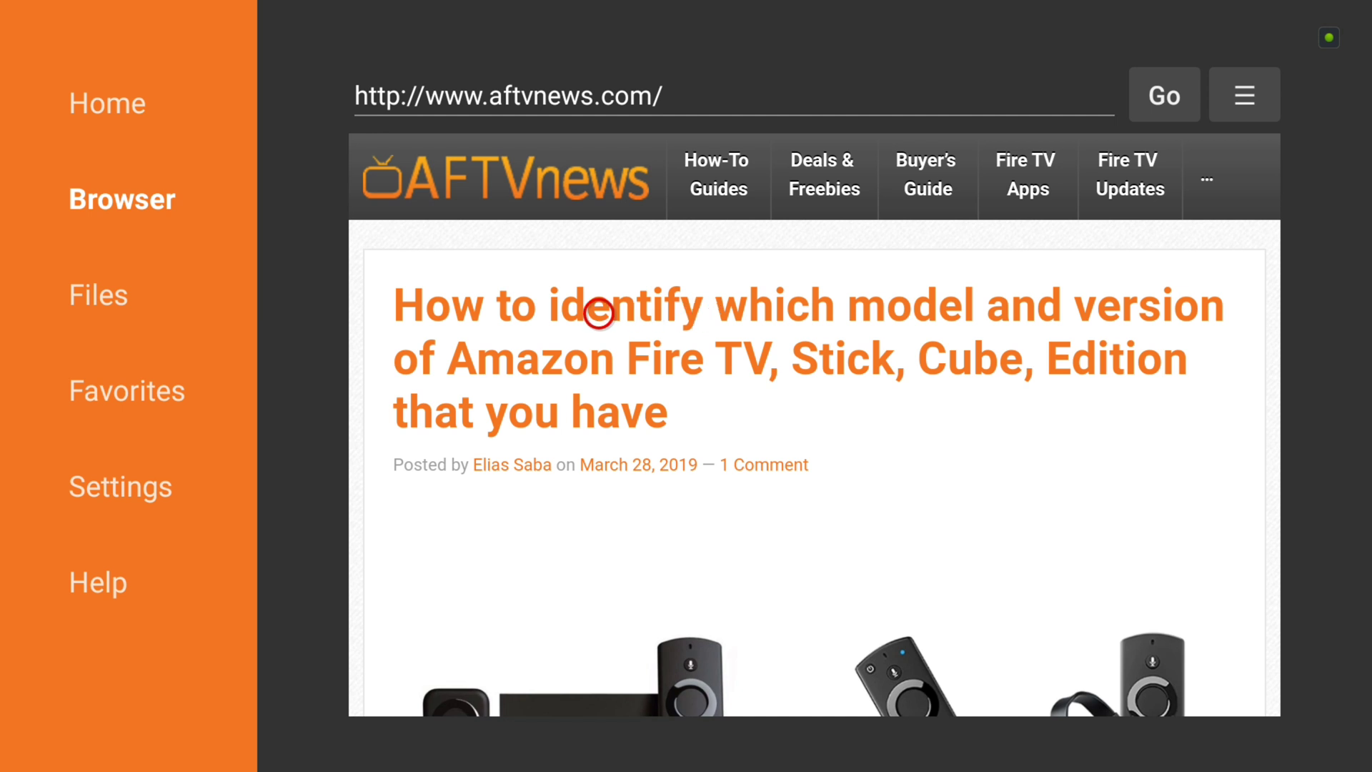
{"action": "key", "text": "Left"}
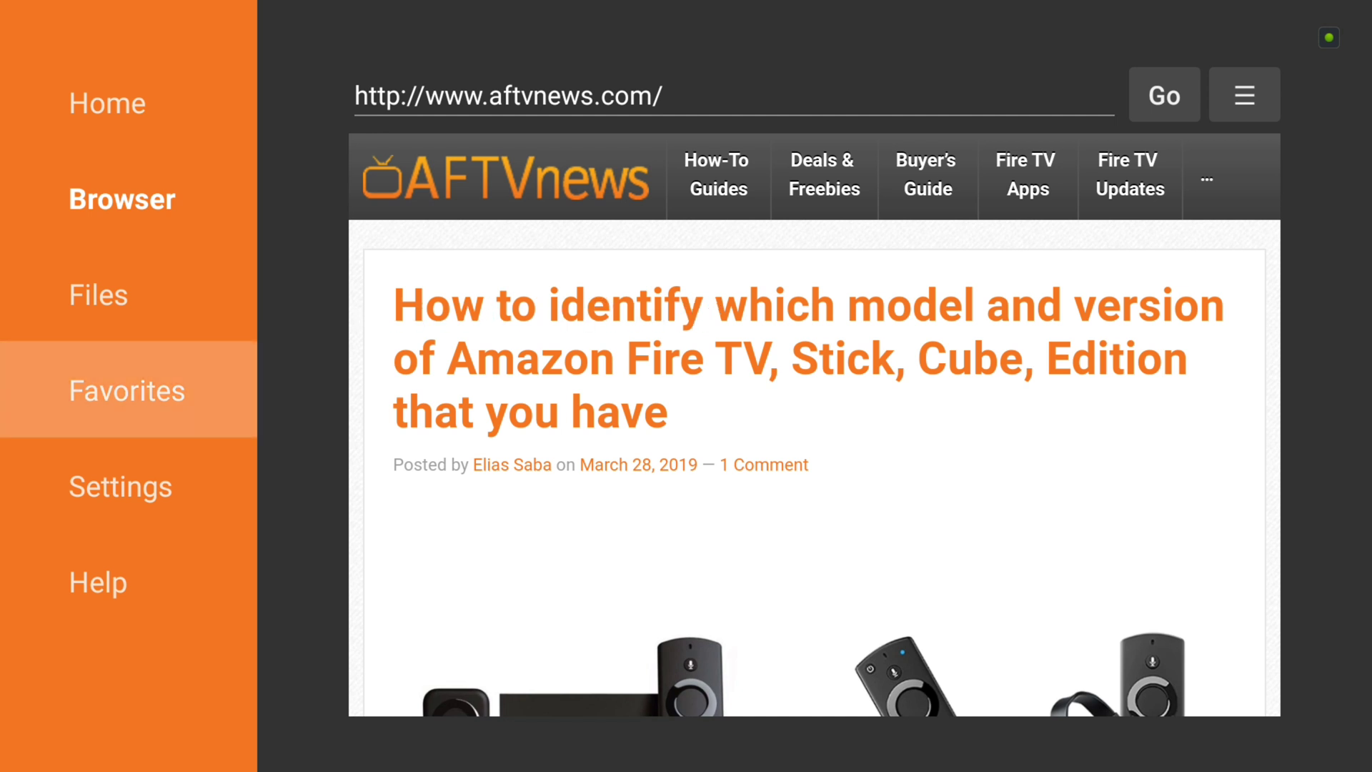
{"action": "key", "text": "Up"}
{"action": "key", "text": "Up"}
{"action": "key", "text": "Up"}
{"action": "key", "text": "Return"}
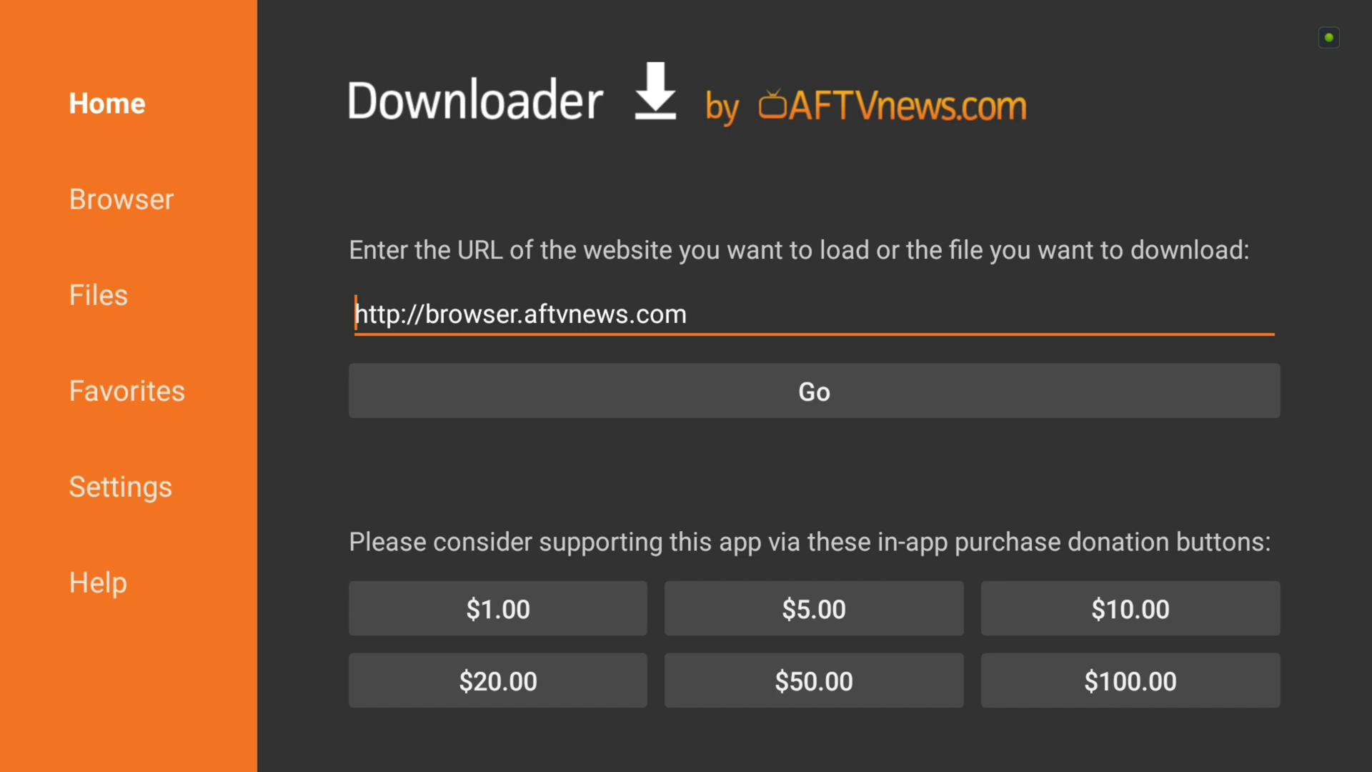
{"action": "key", "text": "Right"}
{"action": "key", "text": "Right"}
{"action": "key", "text": "Right"}
{"action": "key", "text": "Right"}
{"action": "key", "text": "Right"}
{"action": "key", "text": "Right"}
{"action": "key", "text": "Right"}
{"action": "key", "text": "Right"}
{"action": "key", "text": "Right"}
{"action": "key", "text": "Right"}
{"action": "key", "text": "Right"}
{"action": "key", "text": "Right"}
{"action": "key", "text": "Right"}
{"action": "key", "text": "Right"}
{"action": "key", "text": "Right"}
{"action": "key", "text": "Right"}
{"action": "key", "text": "Right"}
{"action": "key", "text": "Right"}
{"action": "key", "text": "Right"}
{"action": "key", "text": "Right"}
{"action": "key", "text": "Right"}
{"action": "key", "text": "Right"}
{"action": "key", "text": "Right"}
{"action": "key", "text": "Right"}
{"action": "key", "text": "Right"}
{"action": "key", "text": "Right"}
{"action": "key", "text": "Right"}
{"action": "key", "text": "BackSpace"}
{"action": "key", "text": "BackSpace"}
{"action": "key", "text": "BackSpace"}
{"action": "key", "text": "BackSpace"}
{"action": "key", "text": "BackSpace"}
{"action": "key", "text": "BackSpace"}
{"action": "key", "text": "BackSpace"}
{"action": "key", "text": "BackSpace"}
{"action": "key", "text": "BackSpace"}
{"action": "key", "text": "BackSpace"}
{"action": "key", "text": "BackSpace"}
{"action": "key", "text": "BackSpace"}
{"action": "key", "text": "BackSpace"}
{"action": "key", "text": "BackSpace"}
{"action": "key", "text": "BackSpace"}
{"action": "key", "text": "BackSpace"}
{"action": "key", "text": "BackSpace"}
{"action": "key", "text": "BackSpace"}
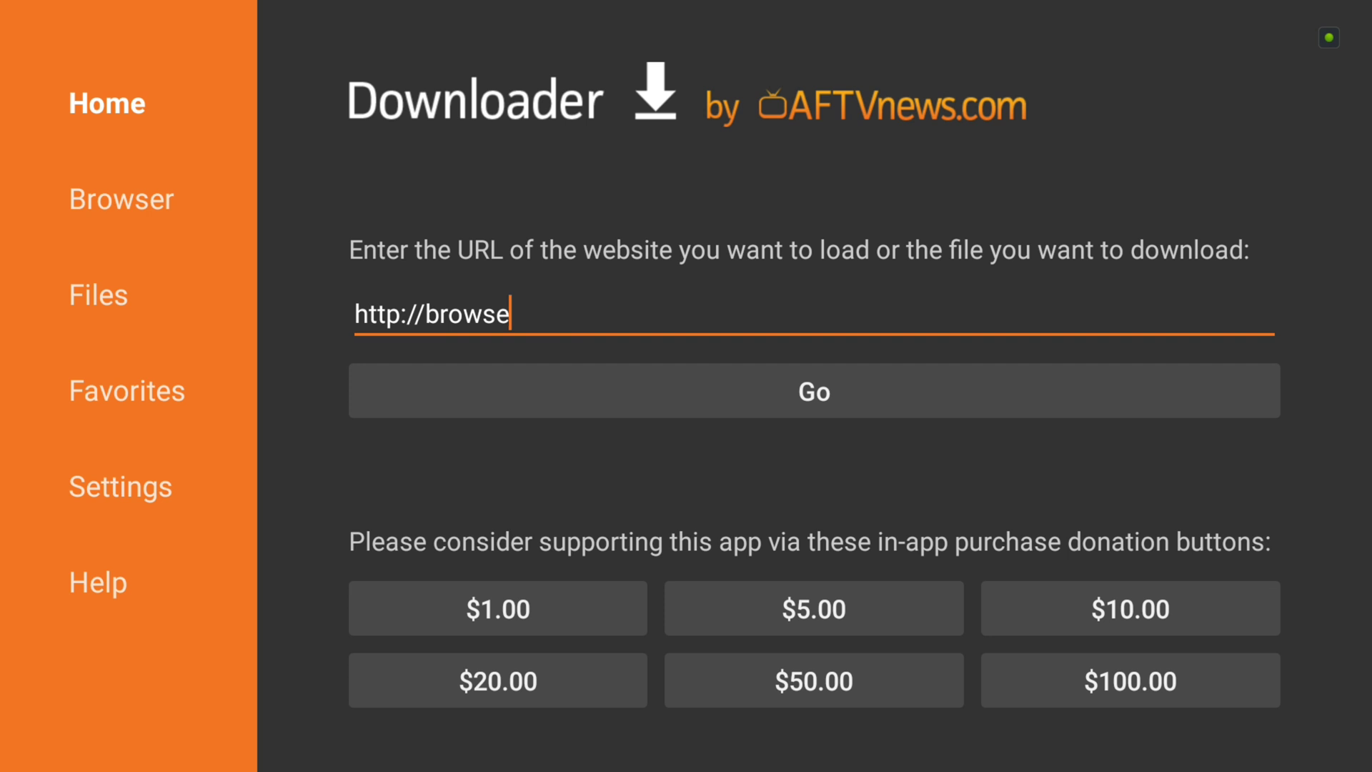
{"action": "key", "text": "BackSpace"}
{"action": "key", "text": "BackSpace"}
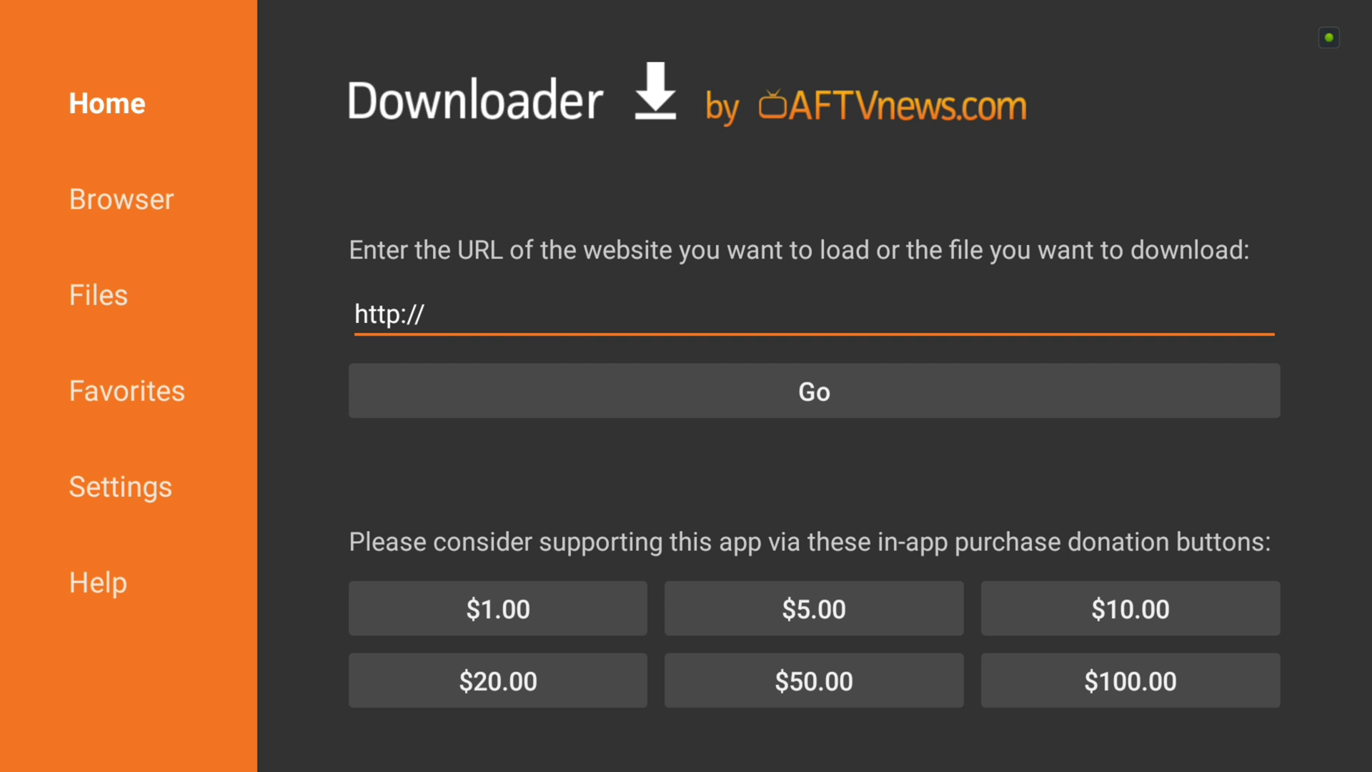
{"action": "type", "text": "misfitmods."}
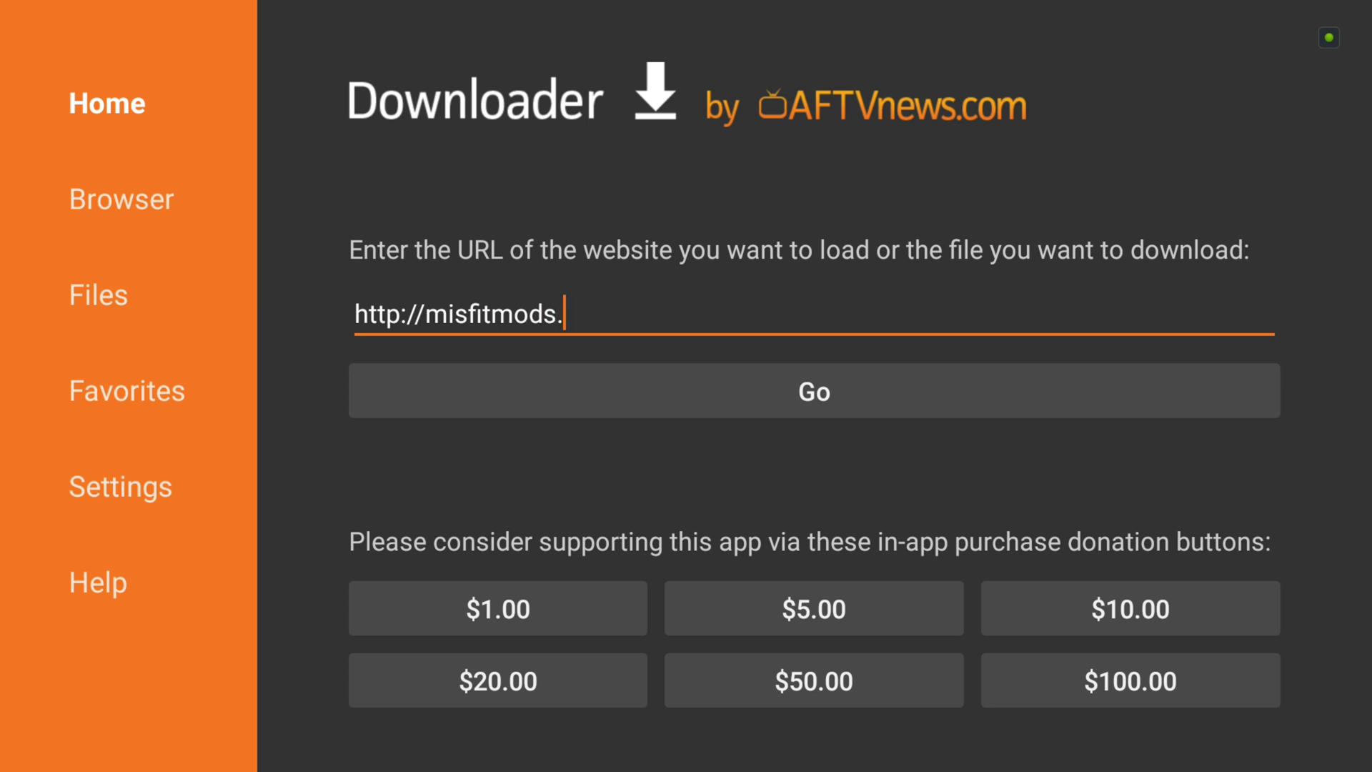
{"action": "type", "text": "com/mmmc"}
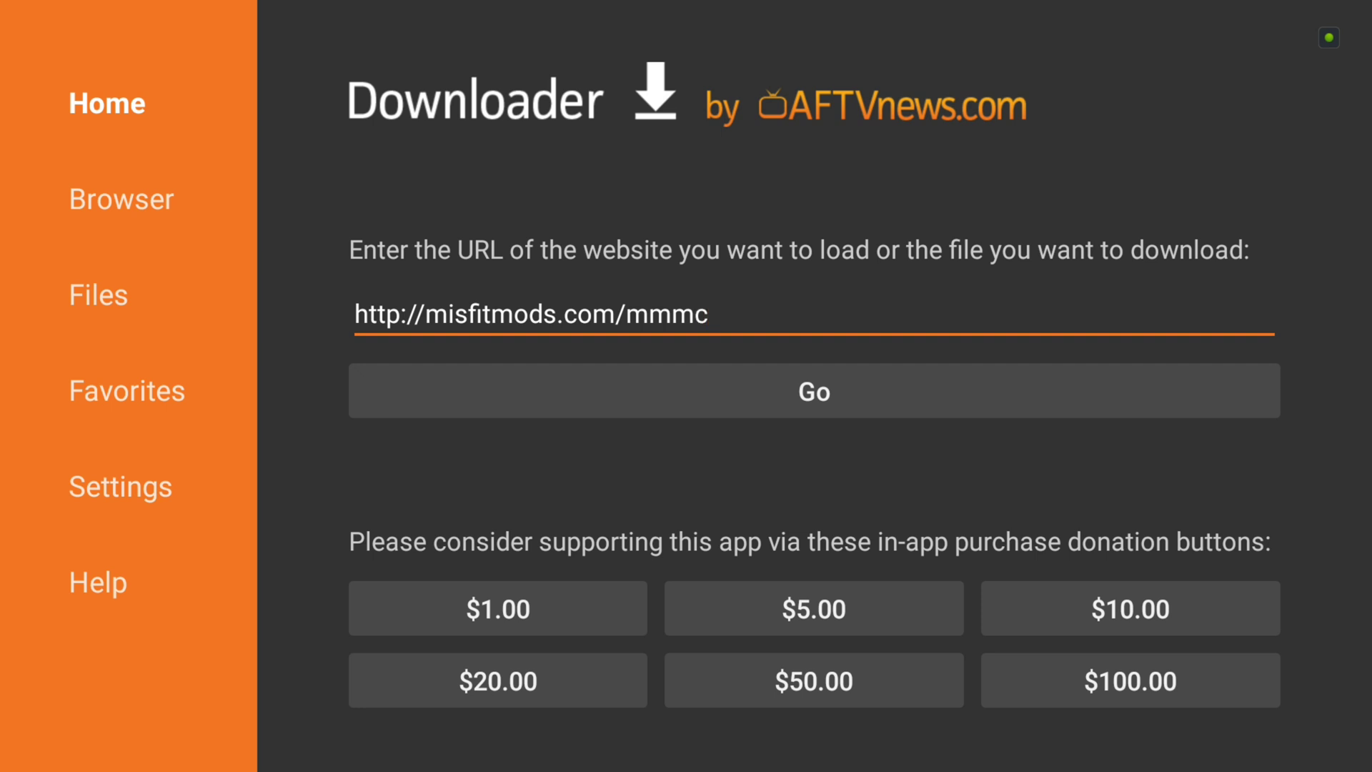
{"action": "key", "text": "Return"}
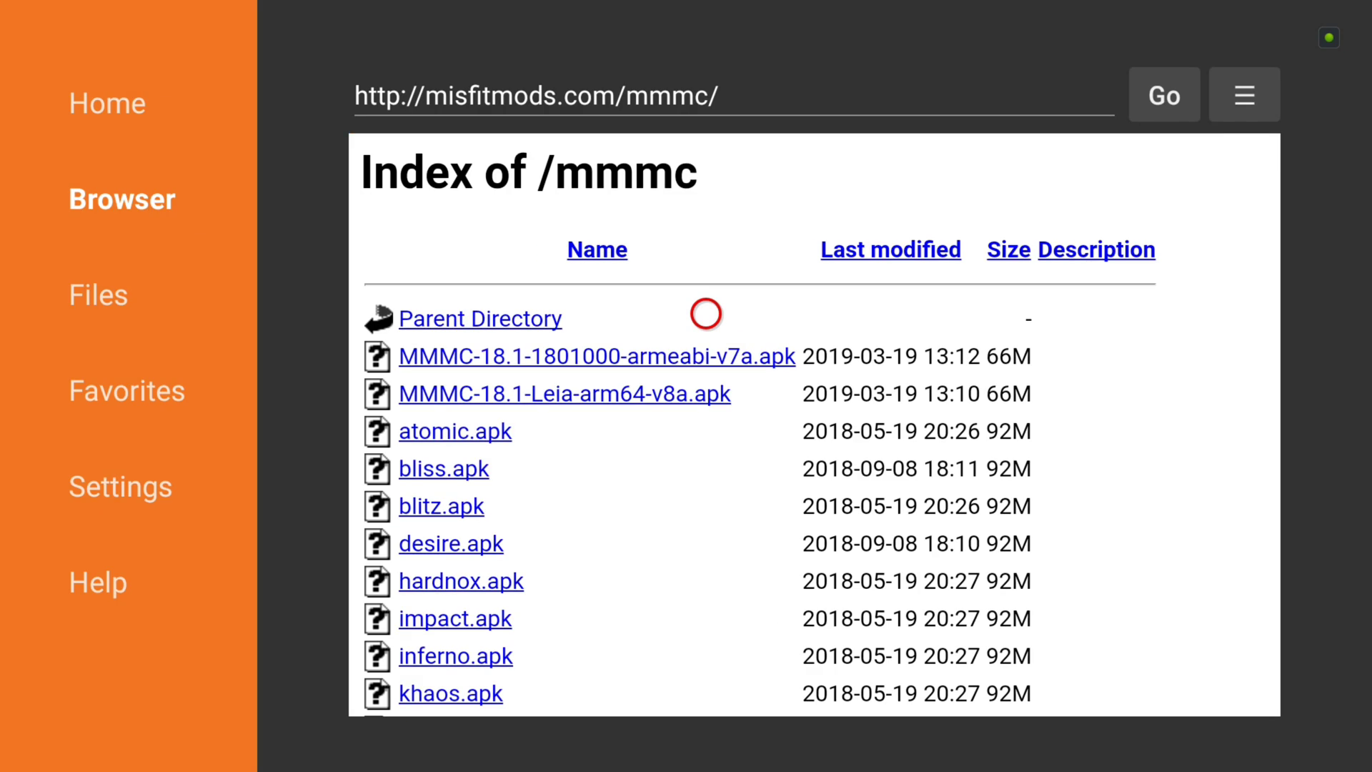
Scroll the Index of /mmmc listing and start downloading kidsroom.apk.
{"action": "scroll", "coordinate": [705, 686], "scroll_direction": "down", "scroll_amount": 3}
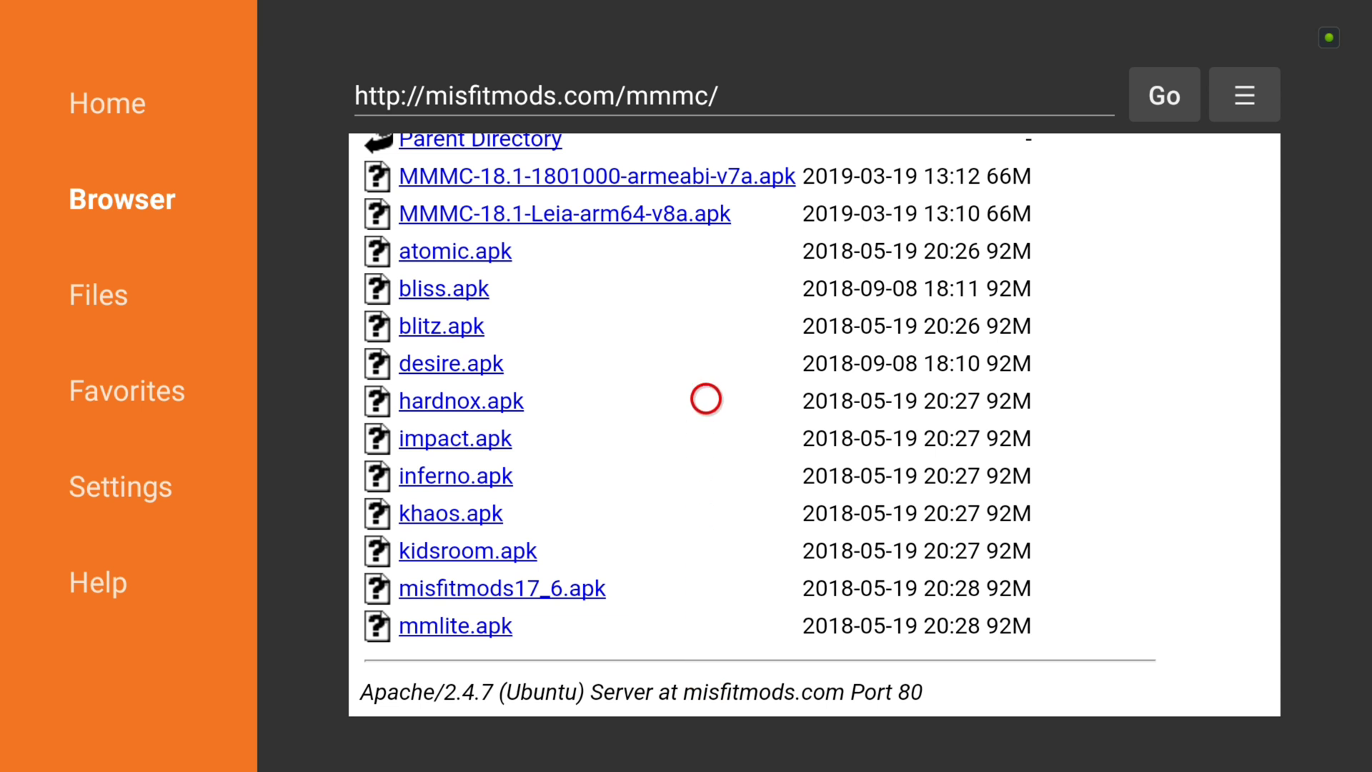
{"action": "scroll", "coordinate": [705, 211], "scroll_direction": "up", "scroll_amount": 3}
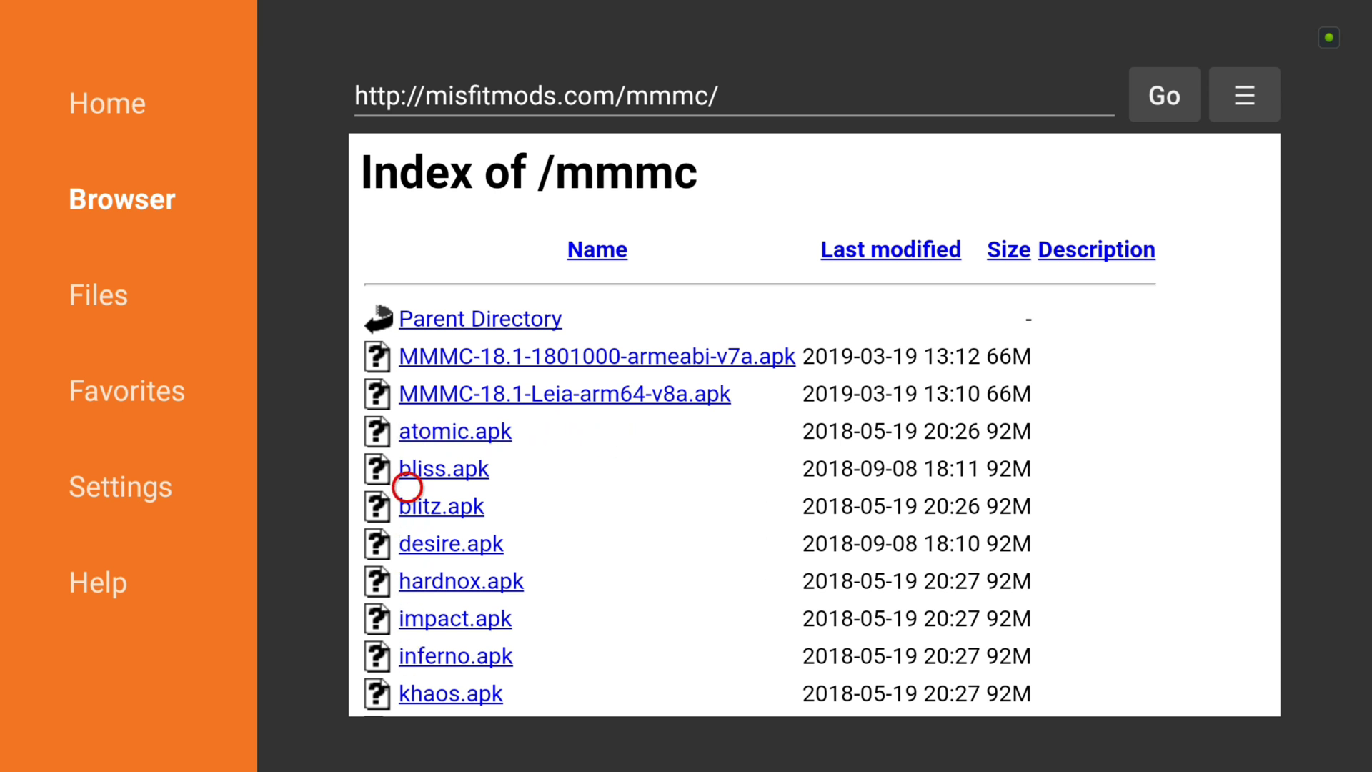
{"action": "scroll", "coordinate": [407, 681], "scroll_direction": "down", "scroll_amount": 3}
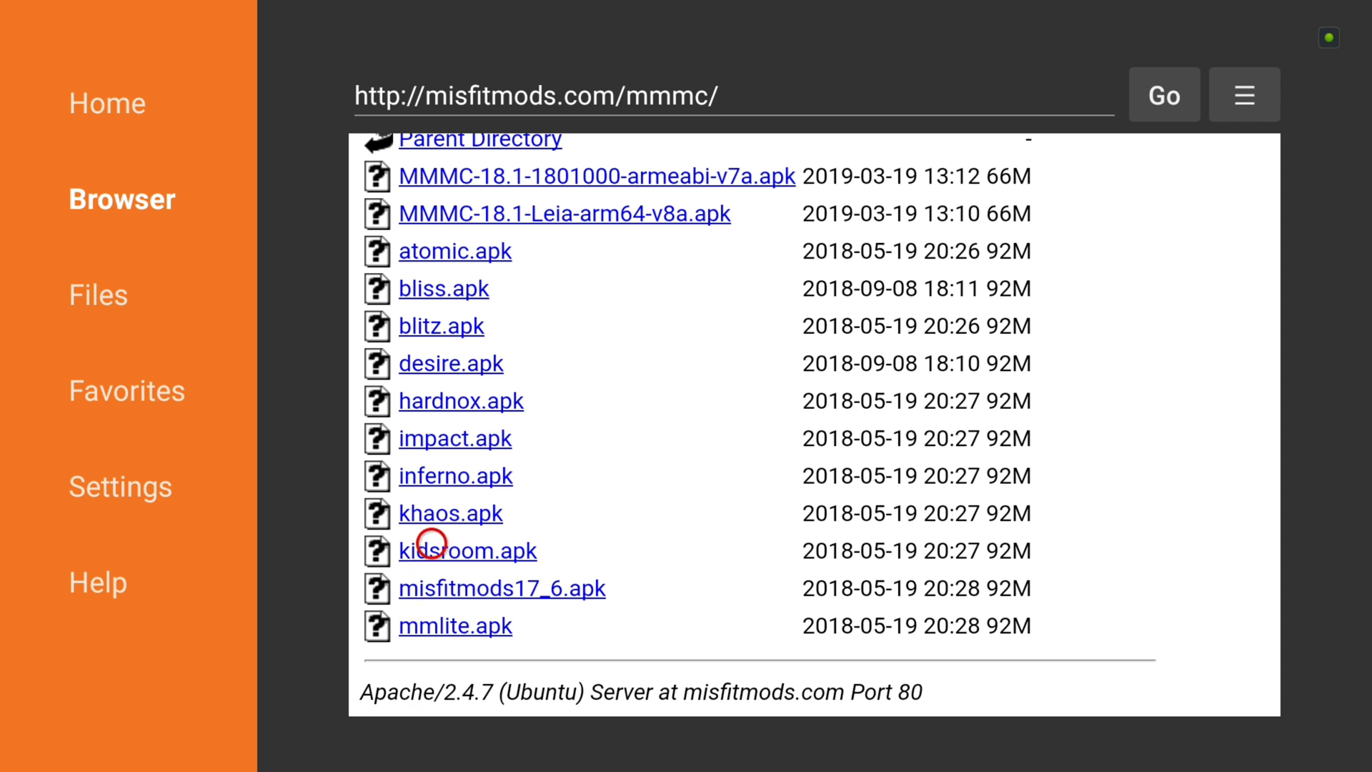
{"action": "left_click", "coordinate": [514, 544]}
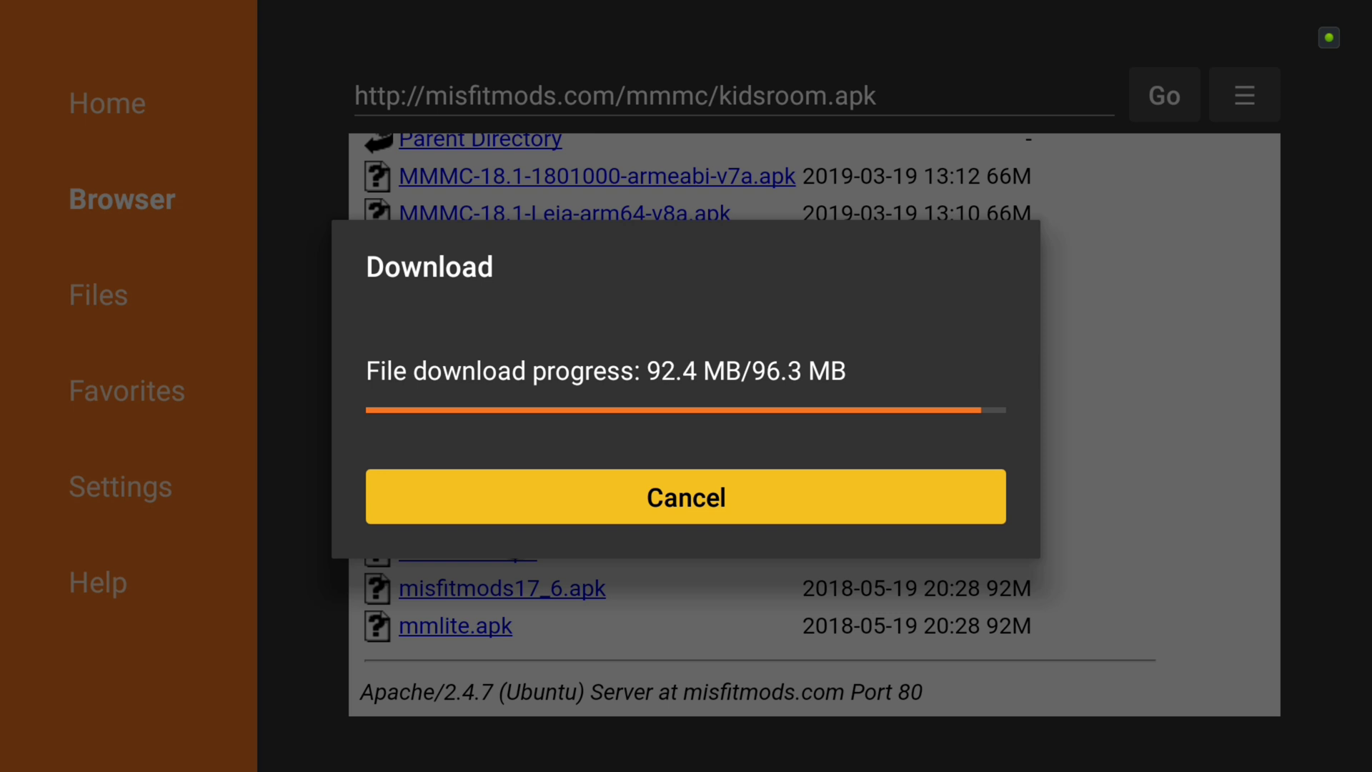
Install the downloaded kidsroom.apk, confirm the Kids Room install prompt, and finish with Done.
{"action": "key", "text": "Return"}
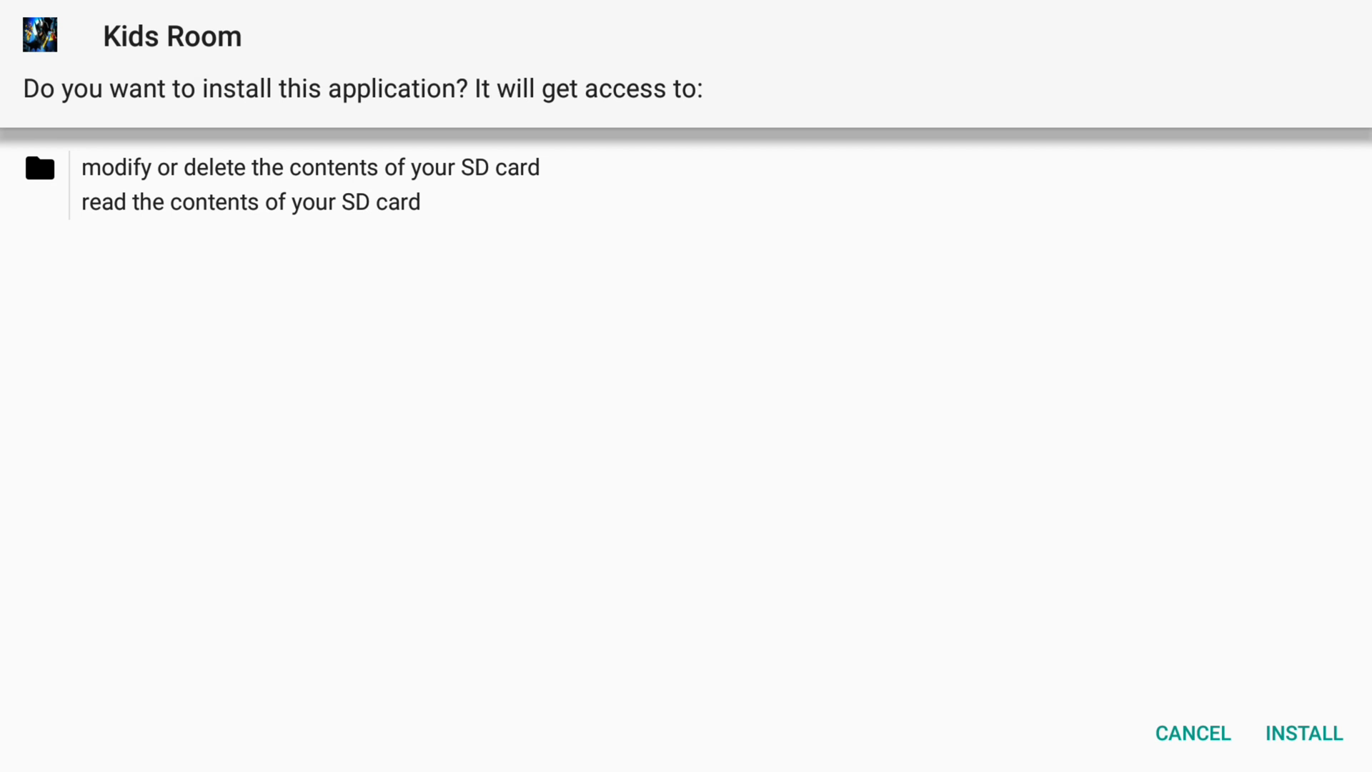
{"action": "key", "text": "Down"}
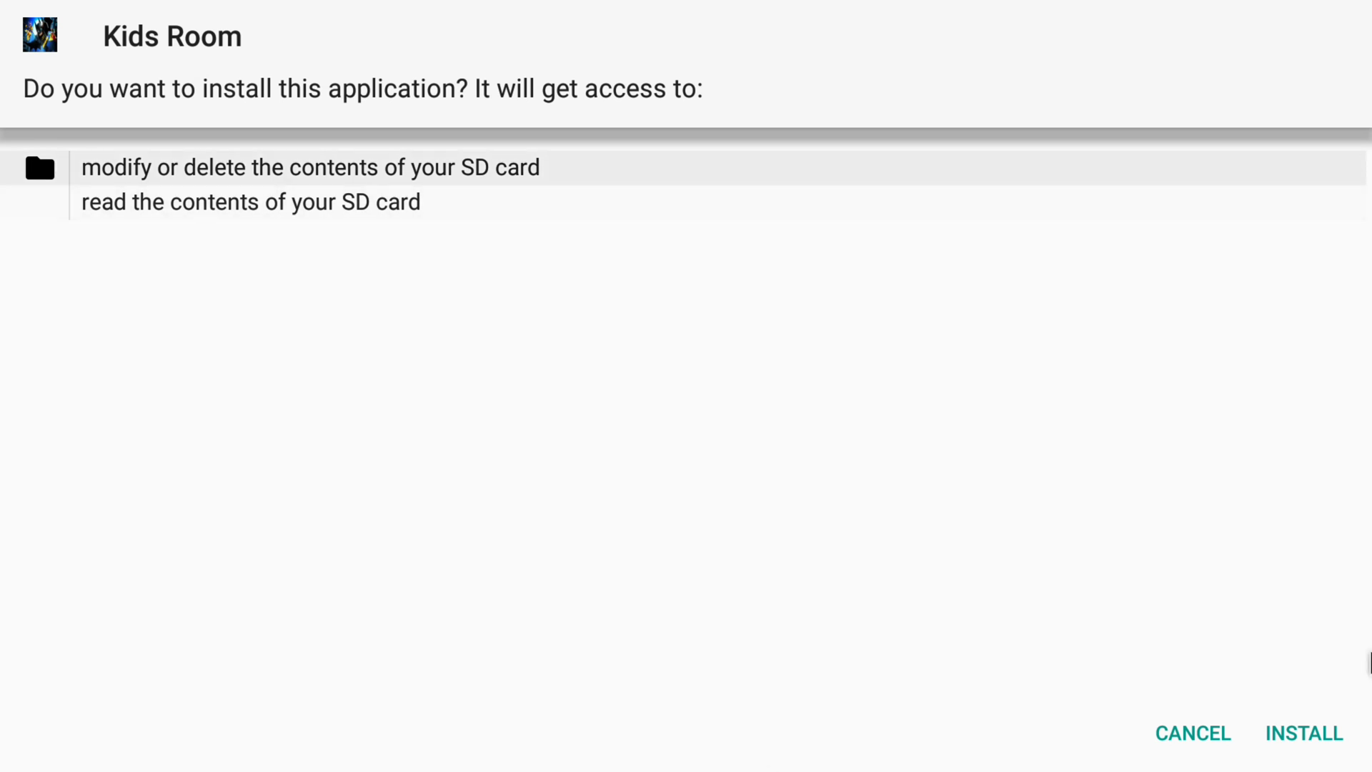
{"action": "left_click", "coordinate": [1333, 752]}
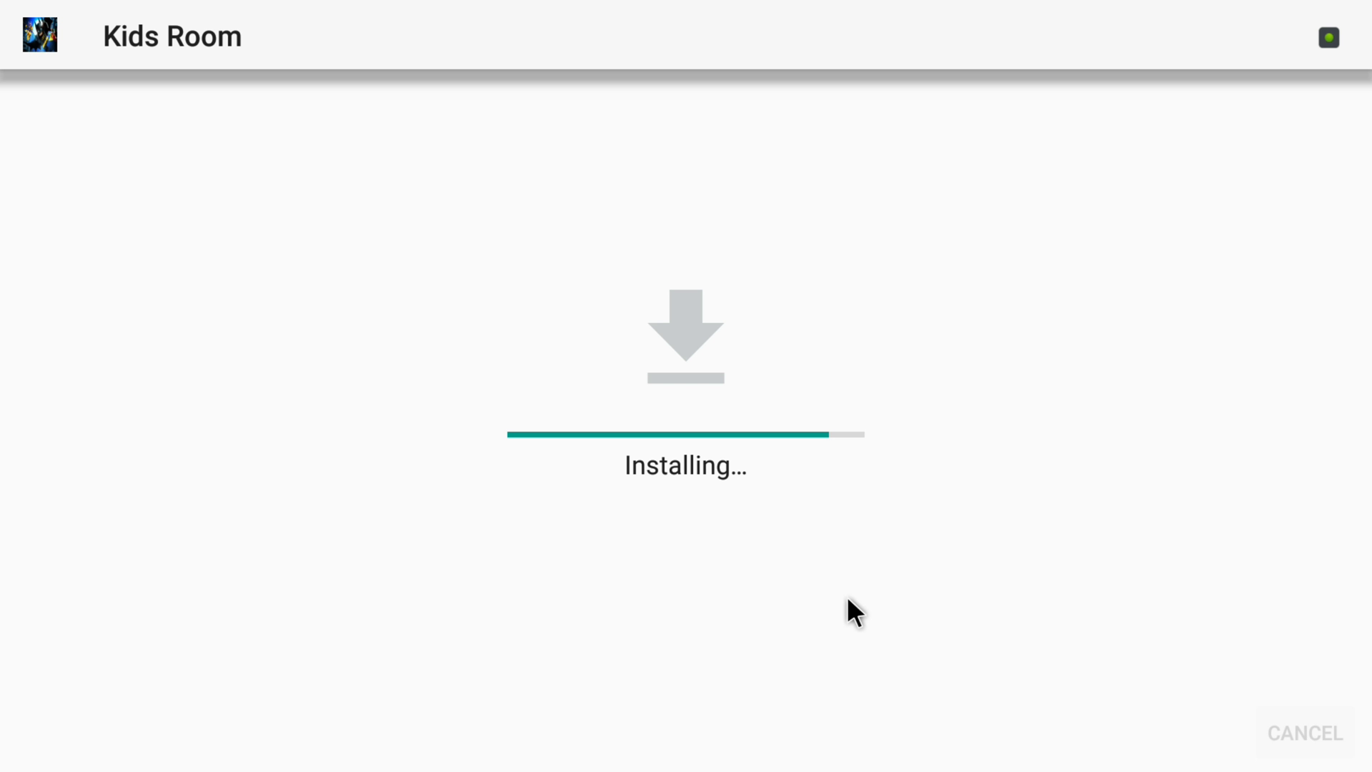
{"action": "key", "text": "Return"}
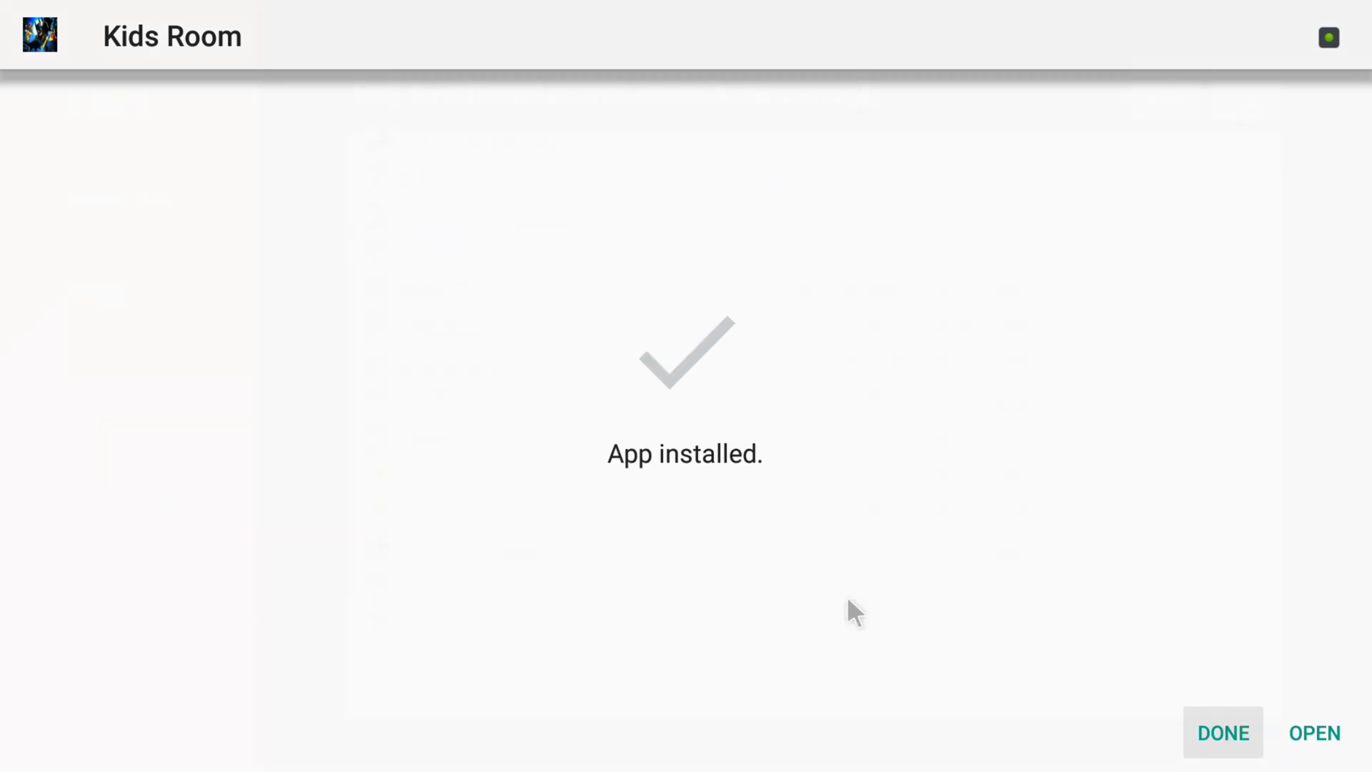
Delete kidsroom.apk from /sdcard/Downloader/ and confirm the deletion.
{"action": "key", "text": "Right"}
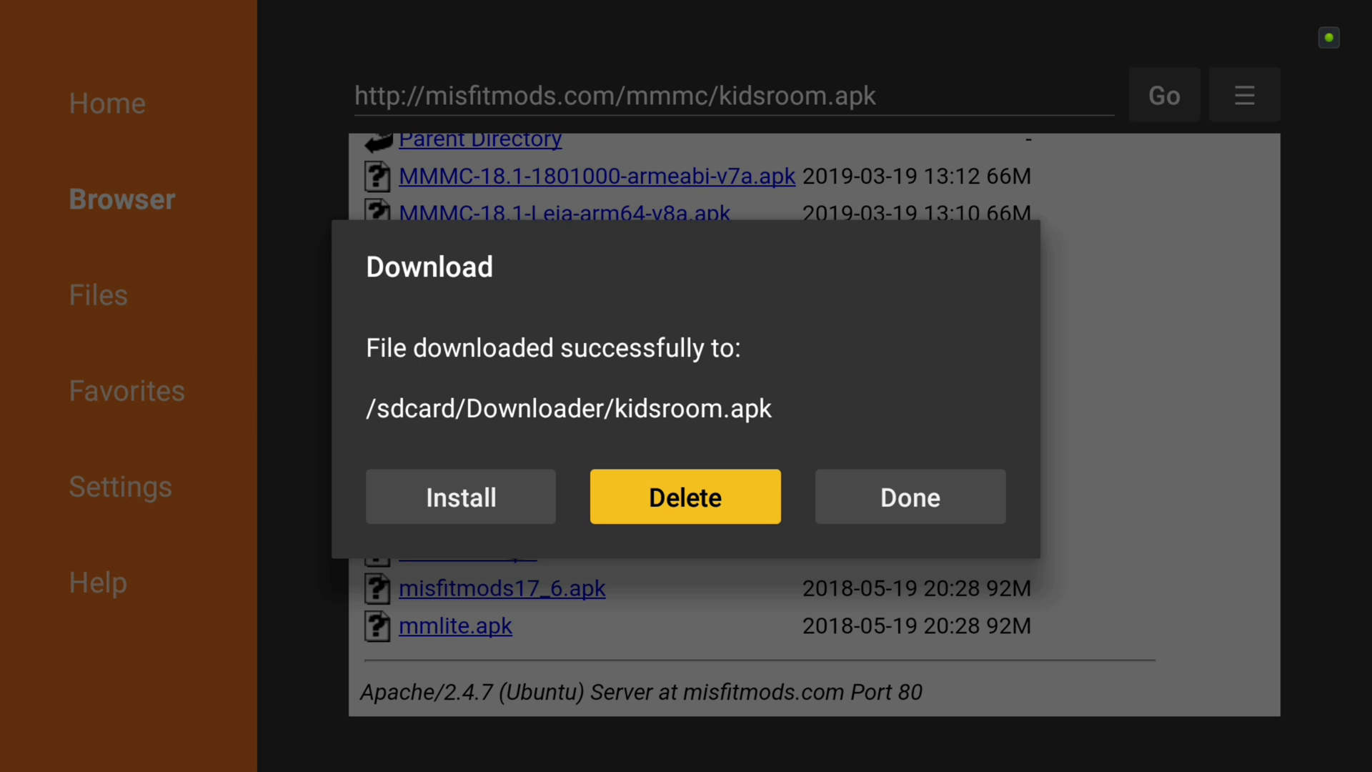
{"action": "key", "text": "Return"}
{"action": "key", "text": "Left"}
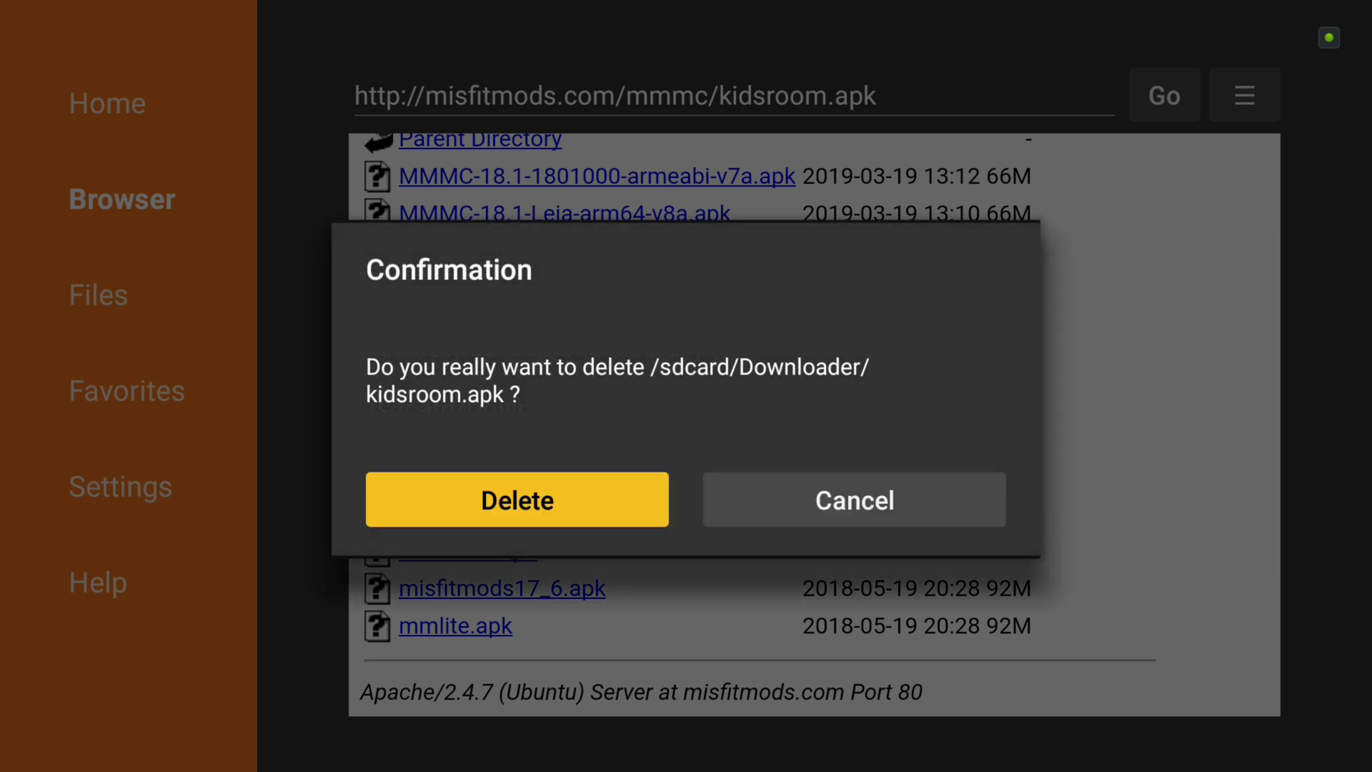
{"action": "key", "text": "Return"}
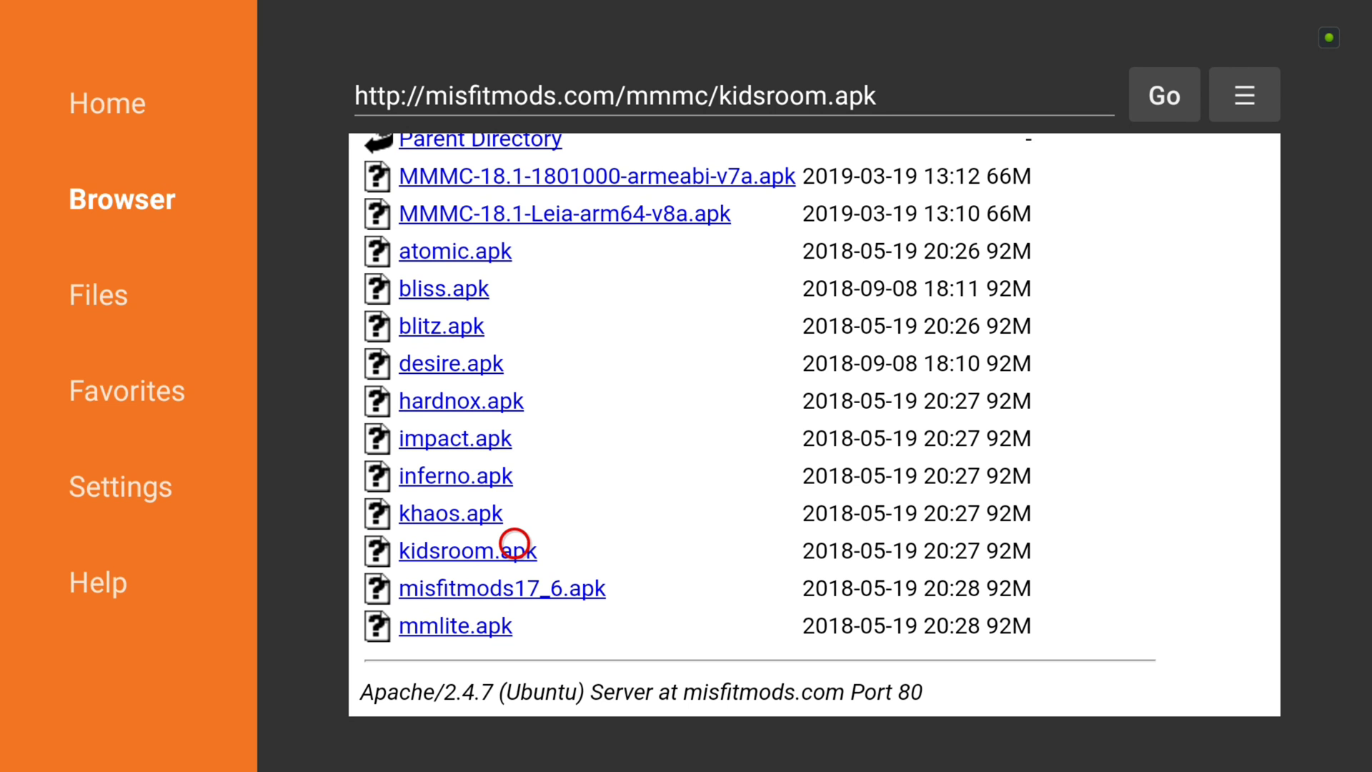
{"action": "key", "text": "Up"}
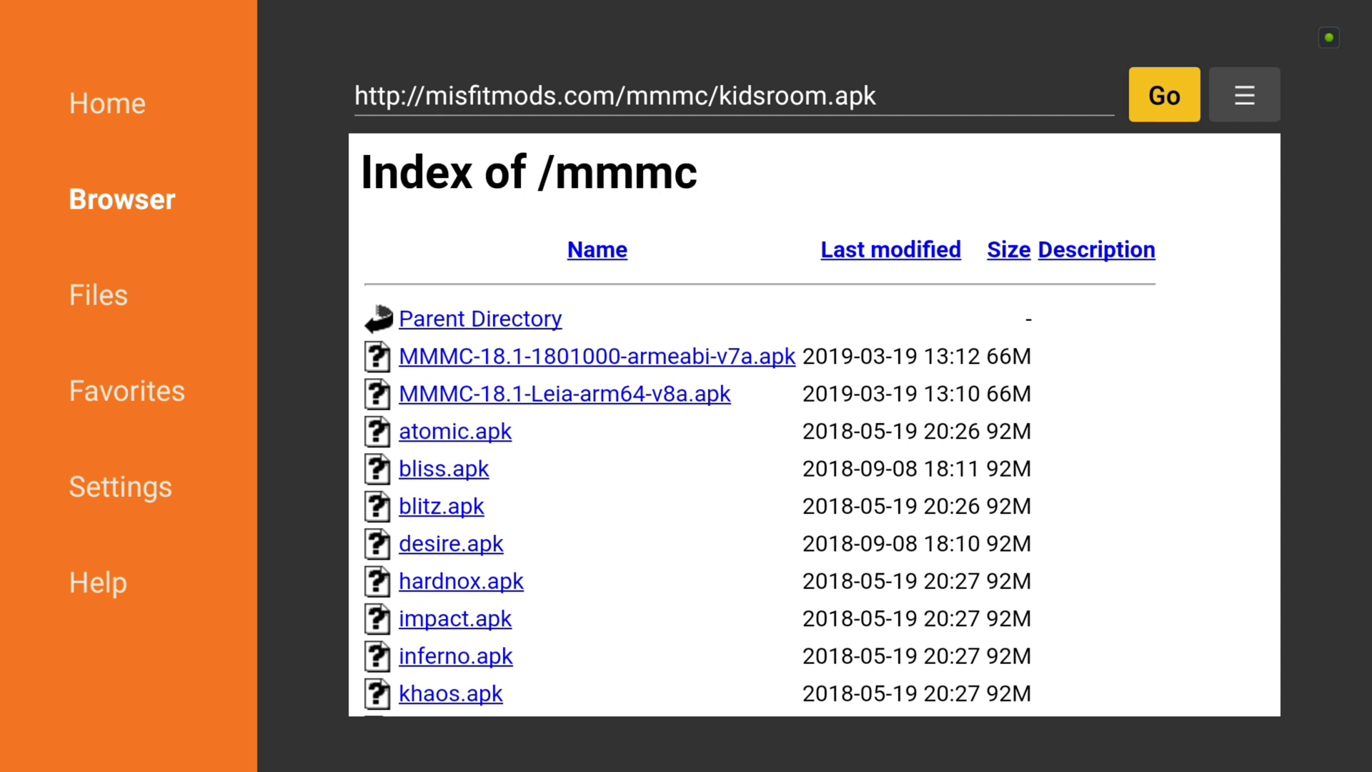